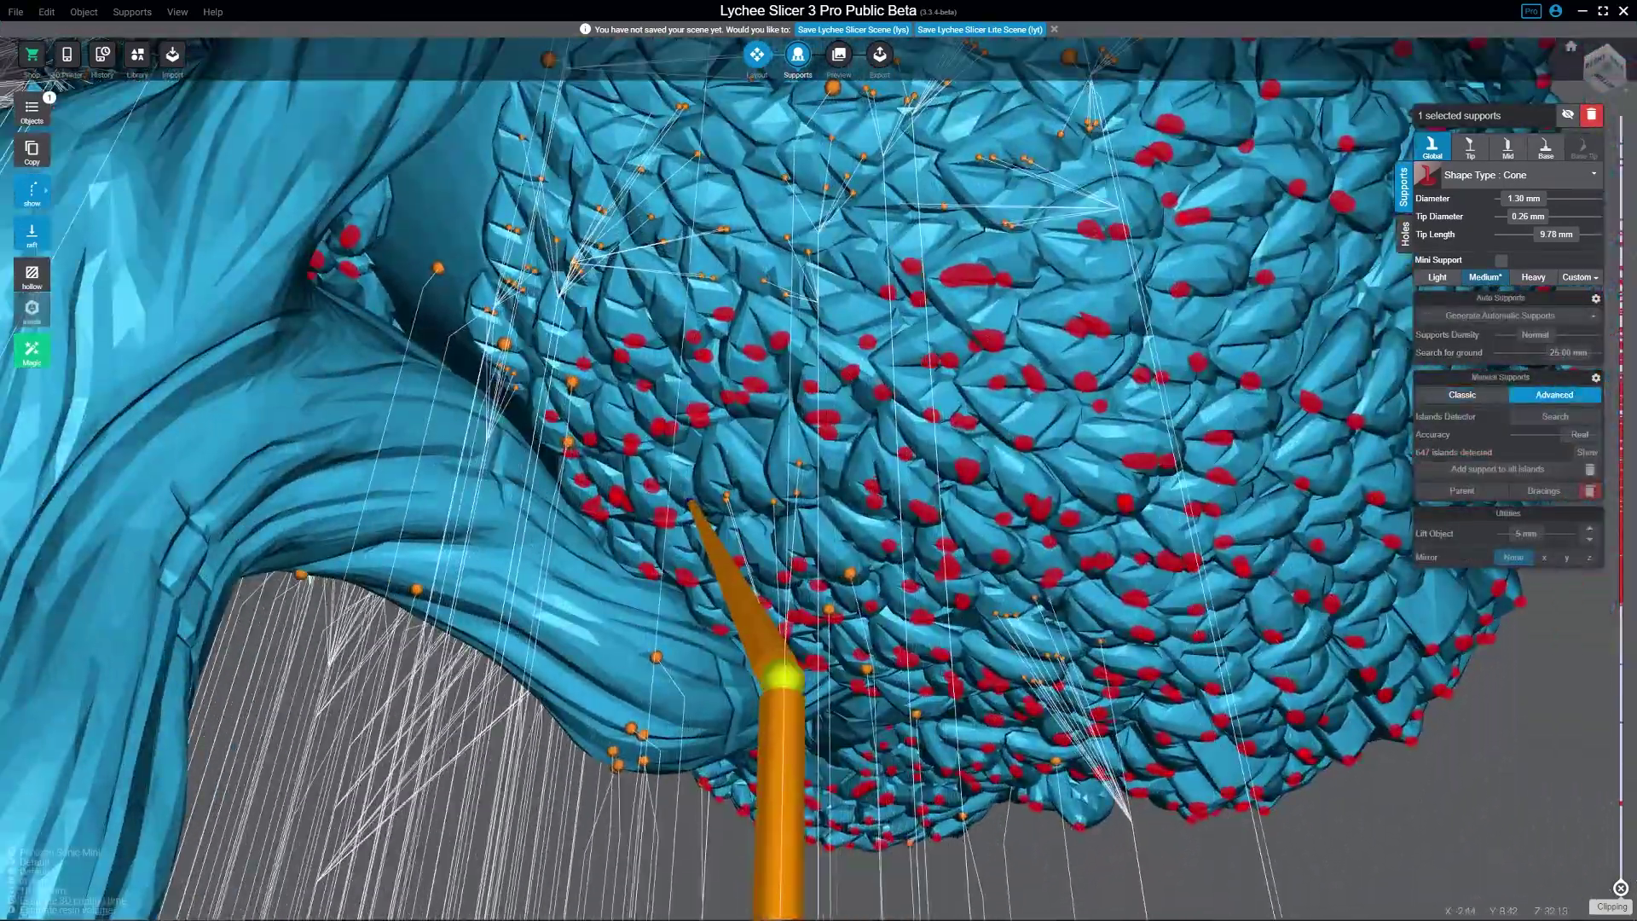
- Lower the support's bend joint and shift its tip slightly left onto the scales (12.68 mm tip)
{"action": "left_click_drag", "start_coordinate": [781, 678], "coordinate": [780, 749]}
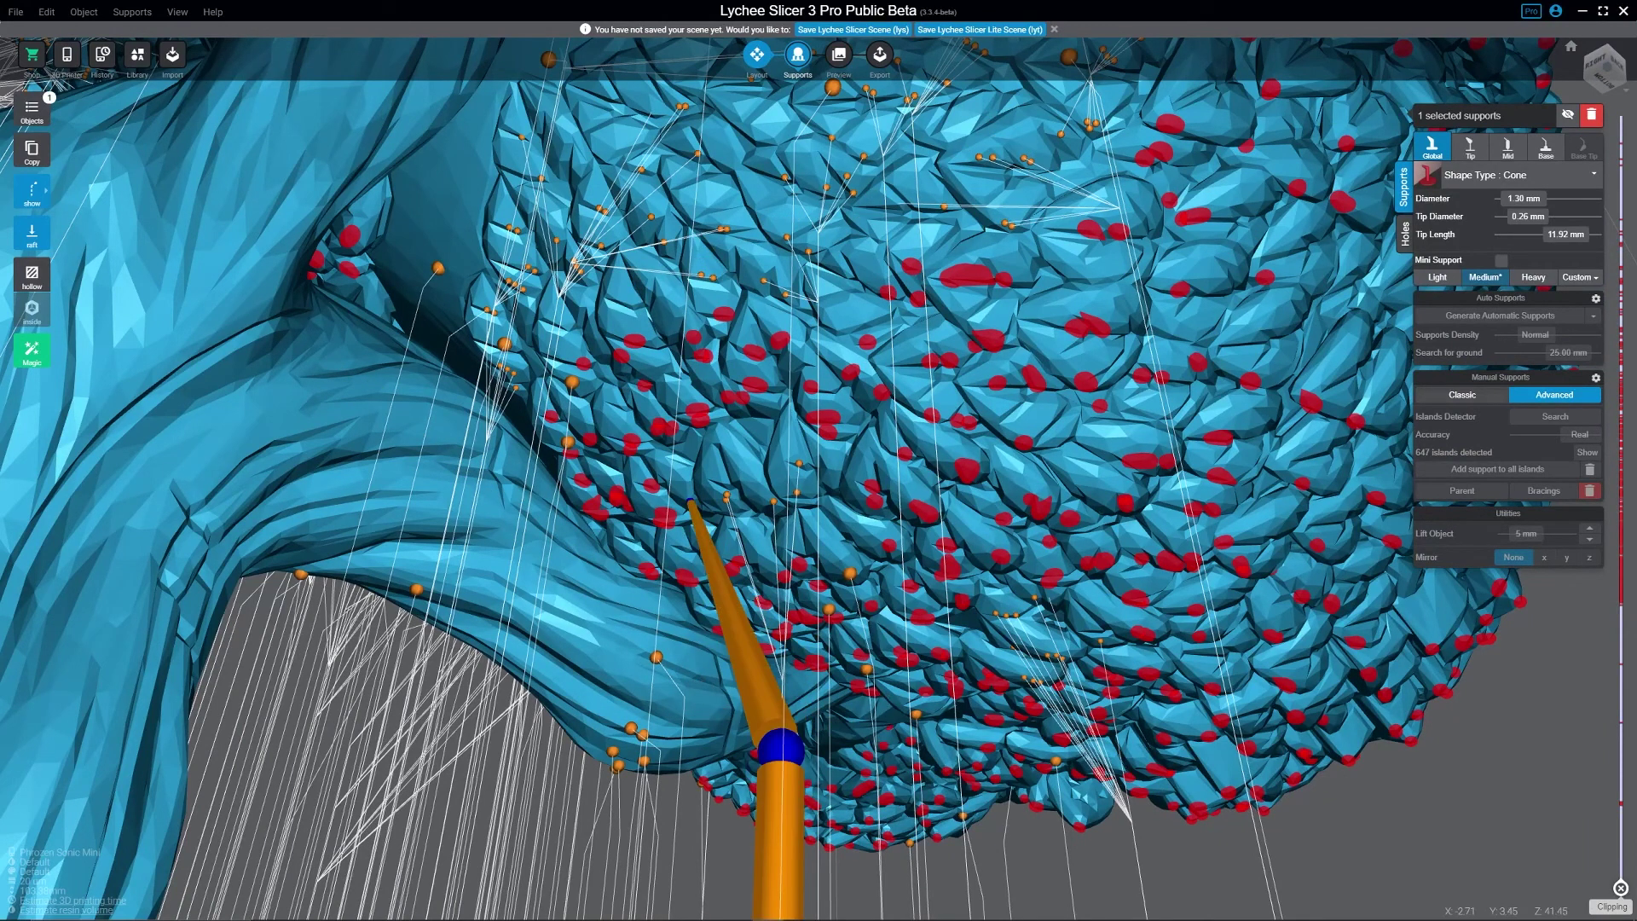
{"action": "mouse_move", "coordinate": [691, 503]}
{"action": "left_mouse_down"}
{"action": "mouse_move", "coordinate": [686, 482]}
{"action": "mouse_move", "coordinate": [665, 511]}
{"action": "left_mouse_up"}
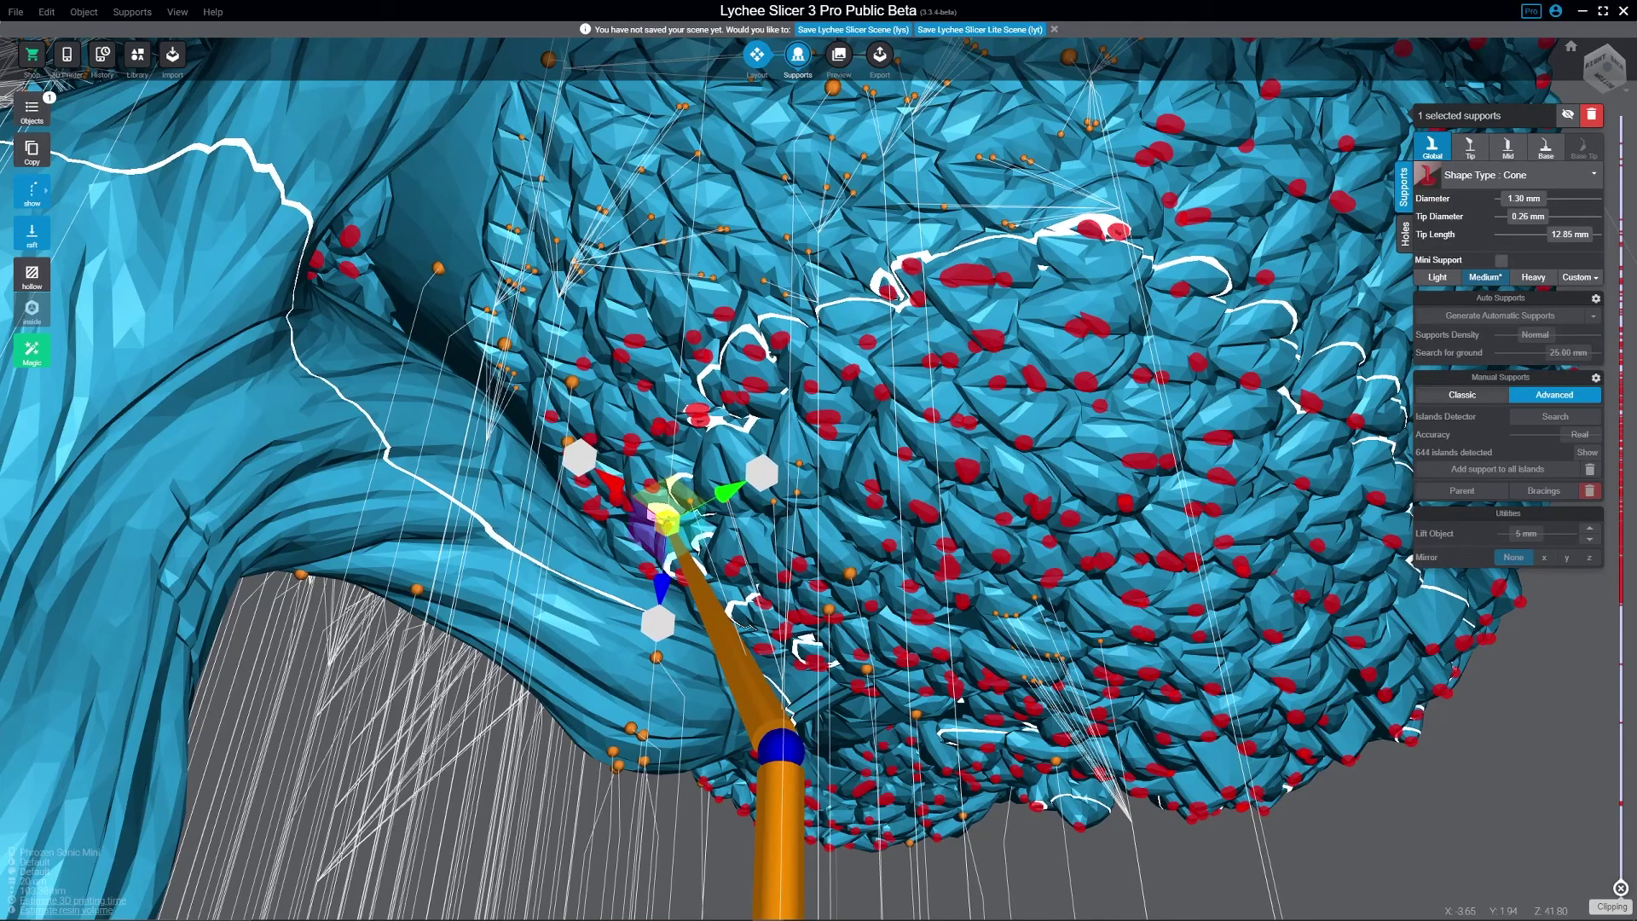
{"action": "right_click_drag", "start_coordinate": [665, 511], "coordinate": [546, 499]}
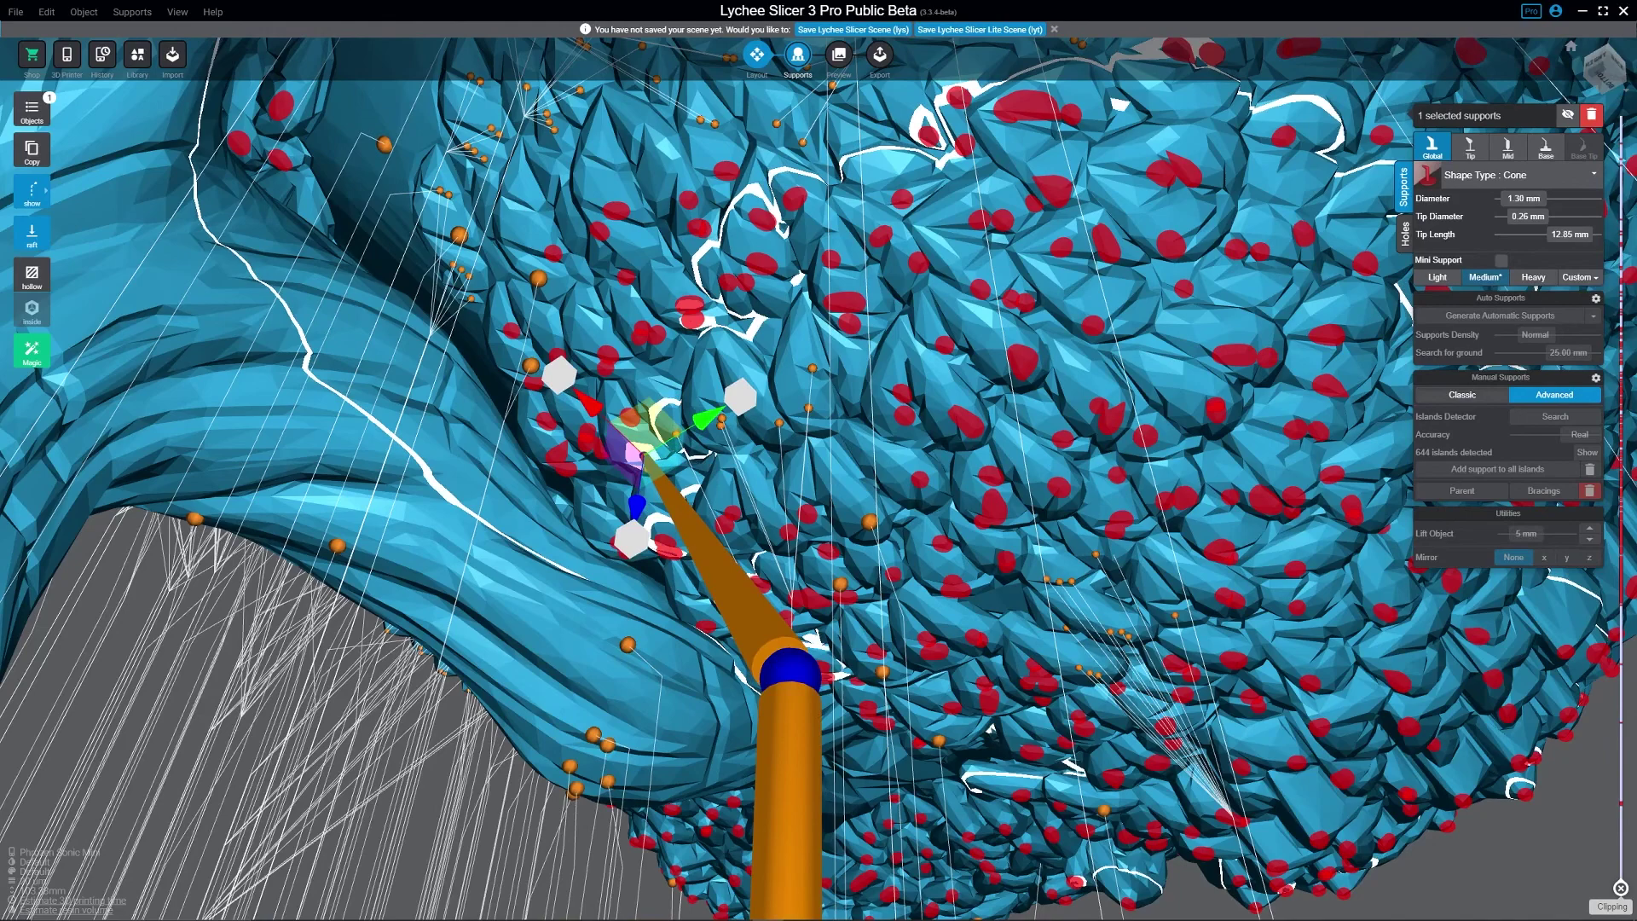
{"action": "right_click_drag", "start_coordinate": [546, 499], "coordinate": [449, 455]}
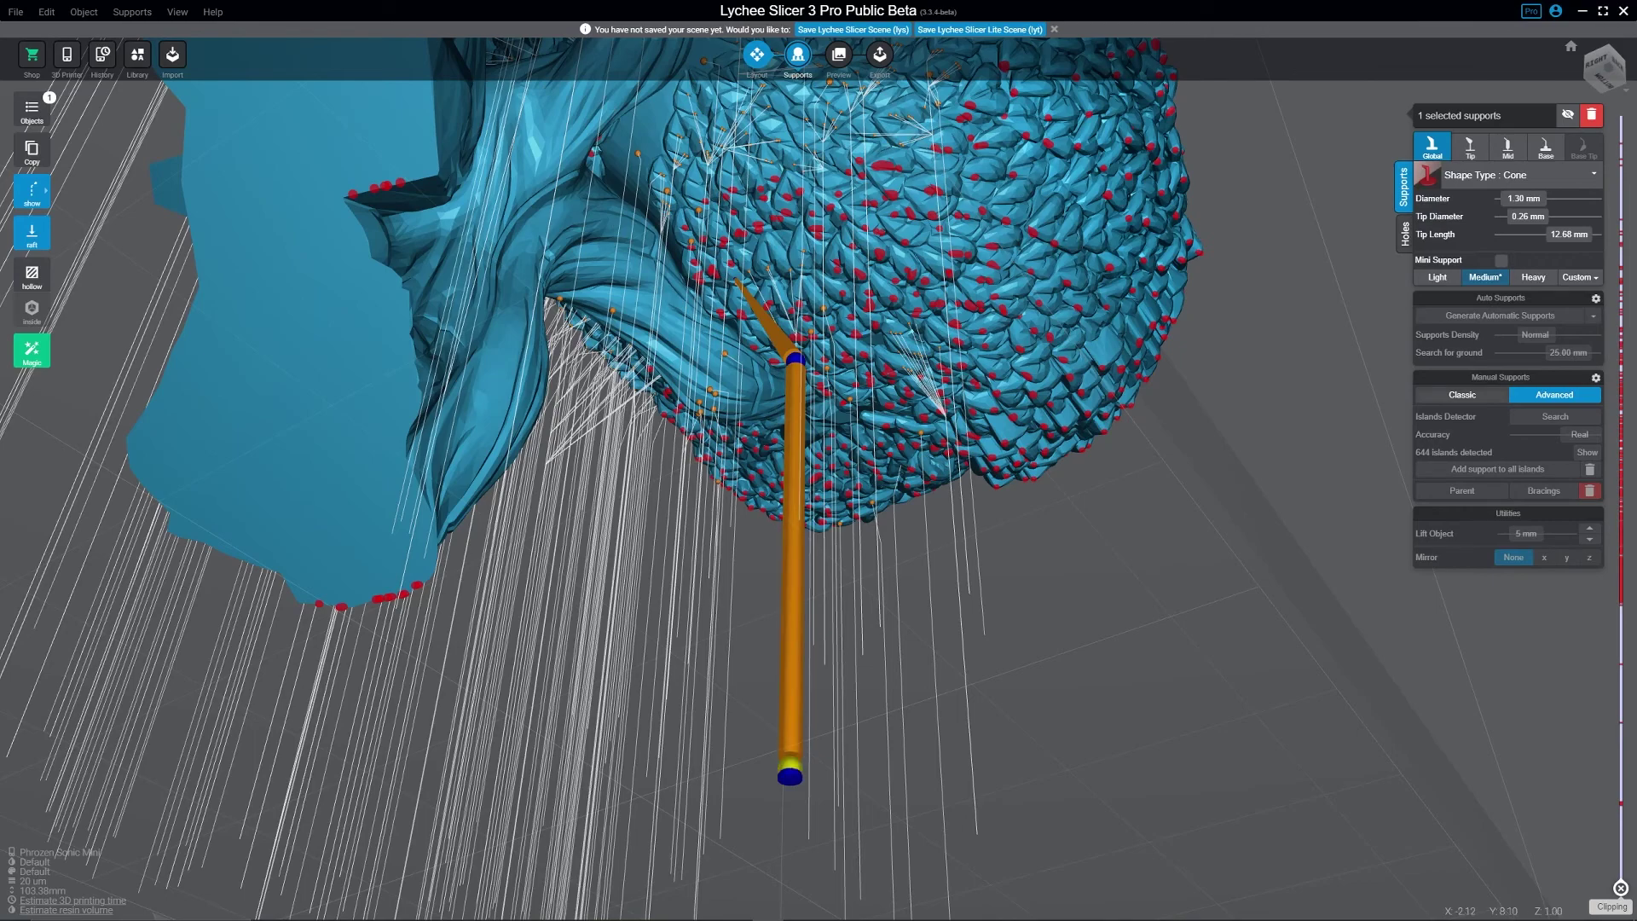
- Drop the cloned support upright under the dragon's belly
{"action": "scroll", "coordinate": [819, 461], "scroll_direction": "up", "scroll_amount": 5}
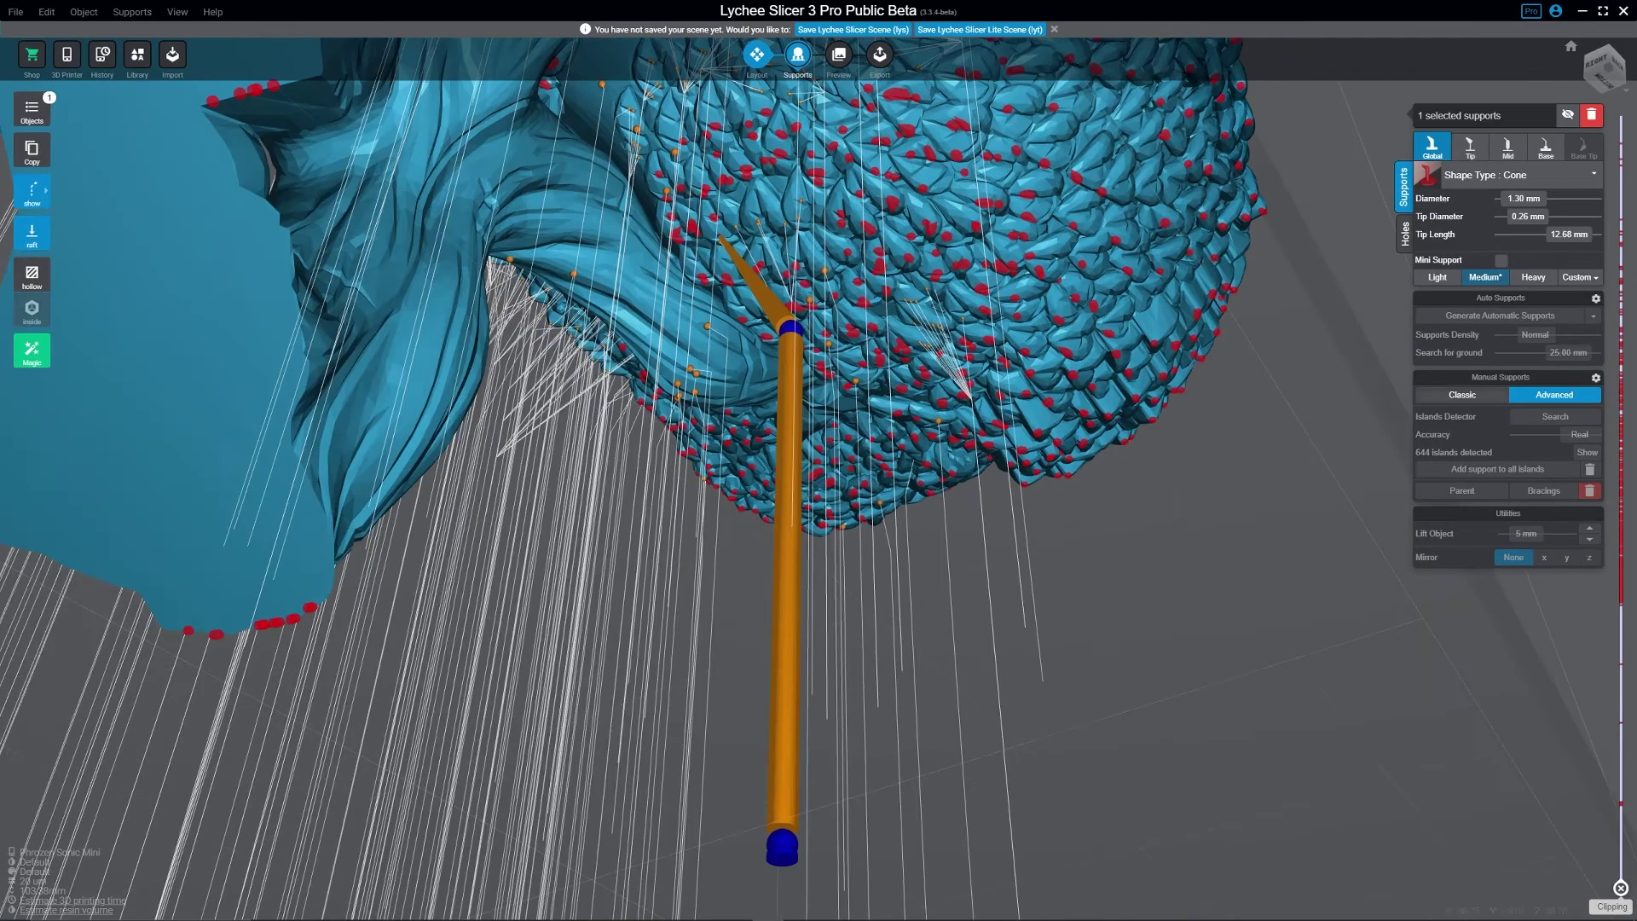
{"action": "right_click_drag", "start_coordinate": [818, 460], "coordinate": [793, 427]}
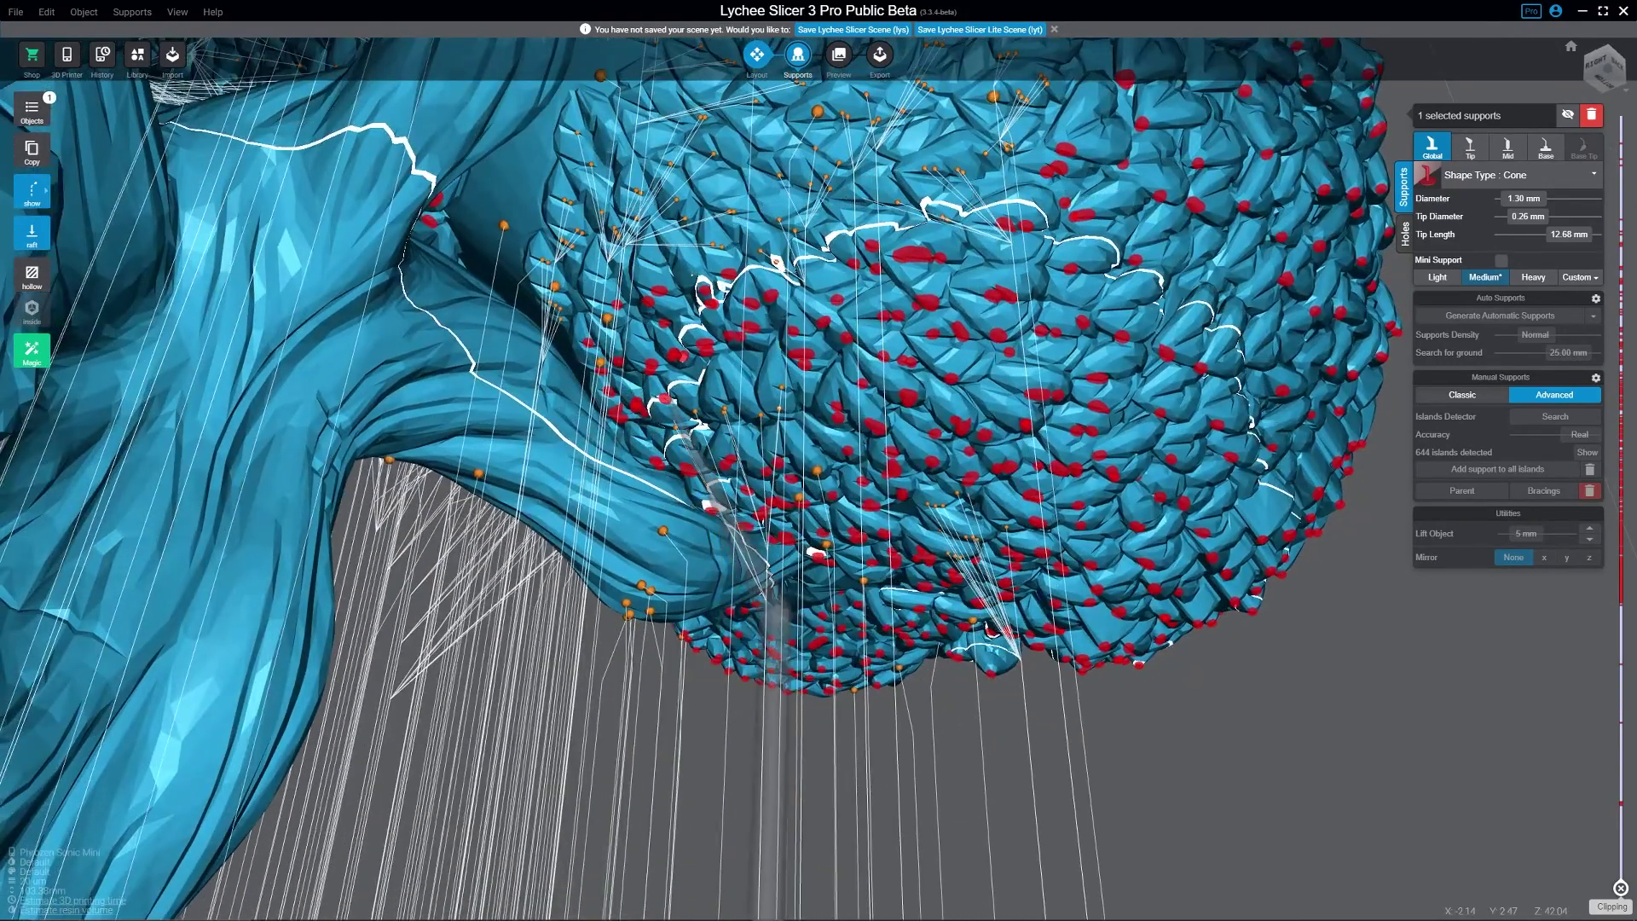
{"action": "left_click_drag", "start_coordinate": [686, 409], "coordinate": [724, 427]}
{"action": "right_click_drag", "start_coordinate": [818, 460], "coordinate": [806, 388]}
{"action": "scroll", "coordinate": [819, 461], "scroll_direction": "up", "scroll_amount": 3}
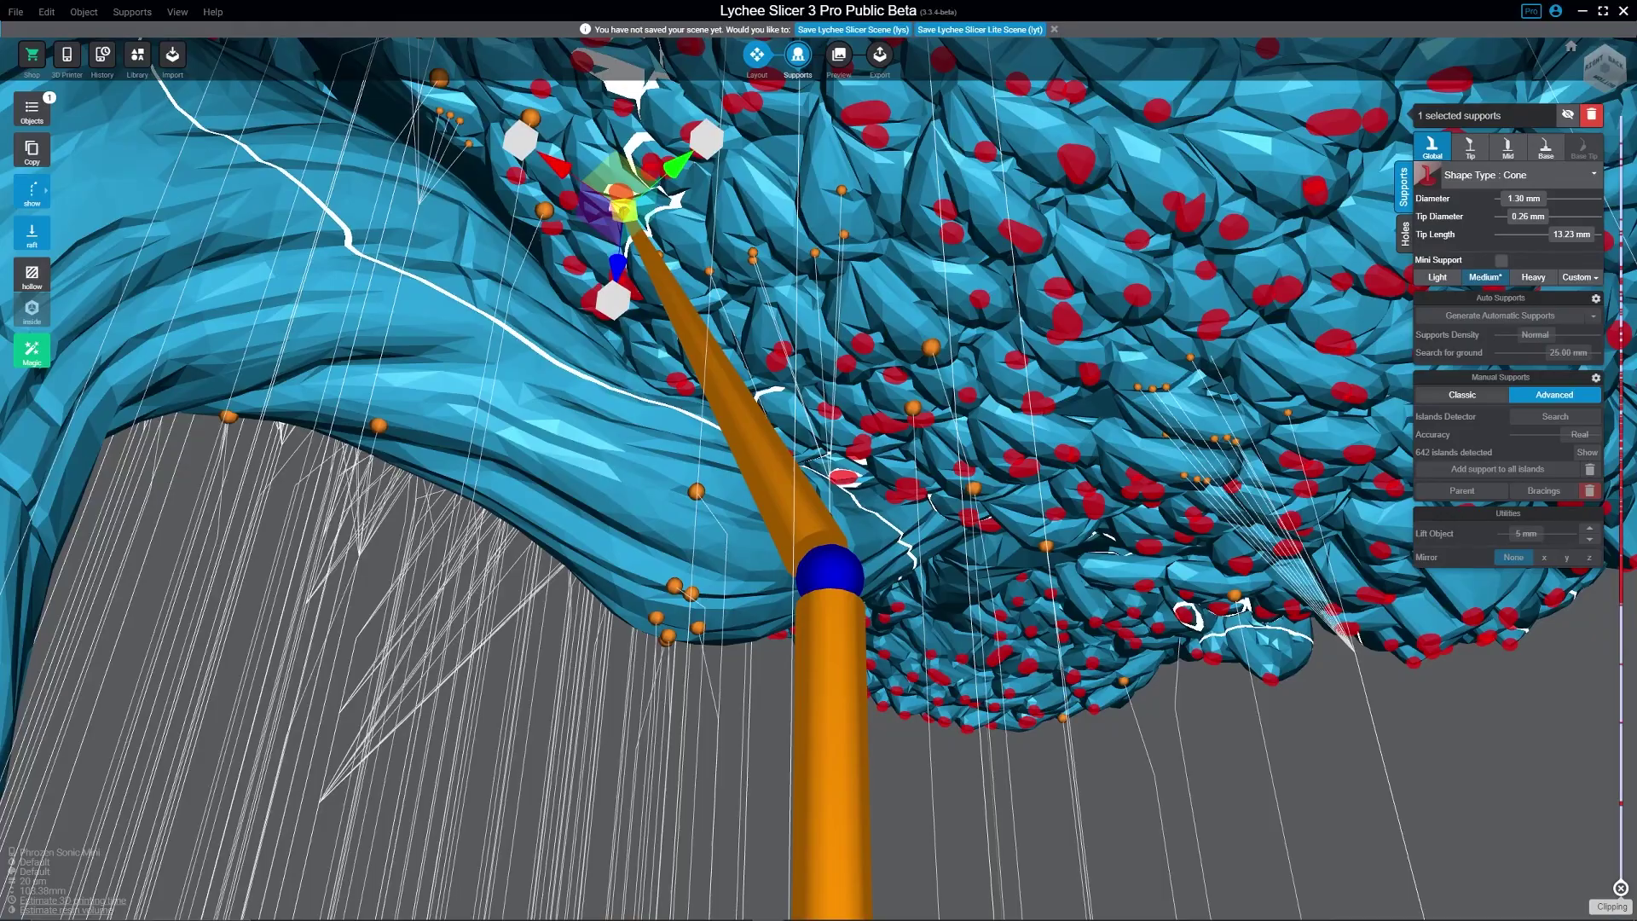
- Move the clone's tip higher on the scales and its bend joint up-left (10.73 mm tip)
{"action": "right_click_drag", "start_coordinate": [805, 388], "coordinate": [770, 410]}
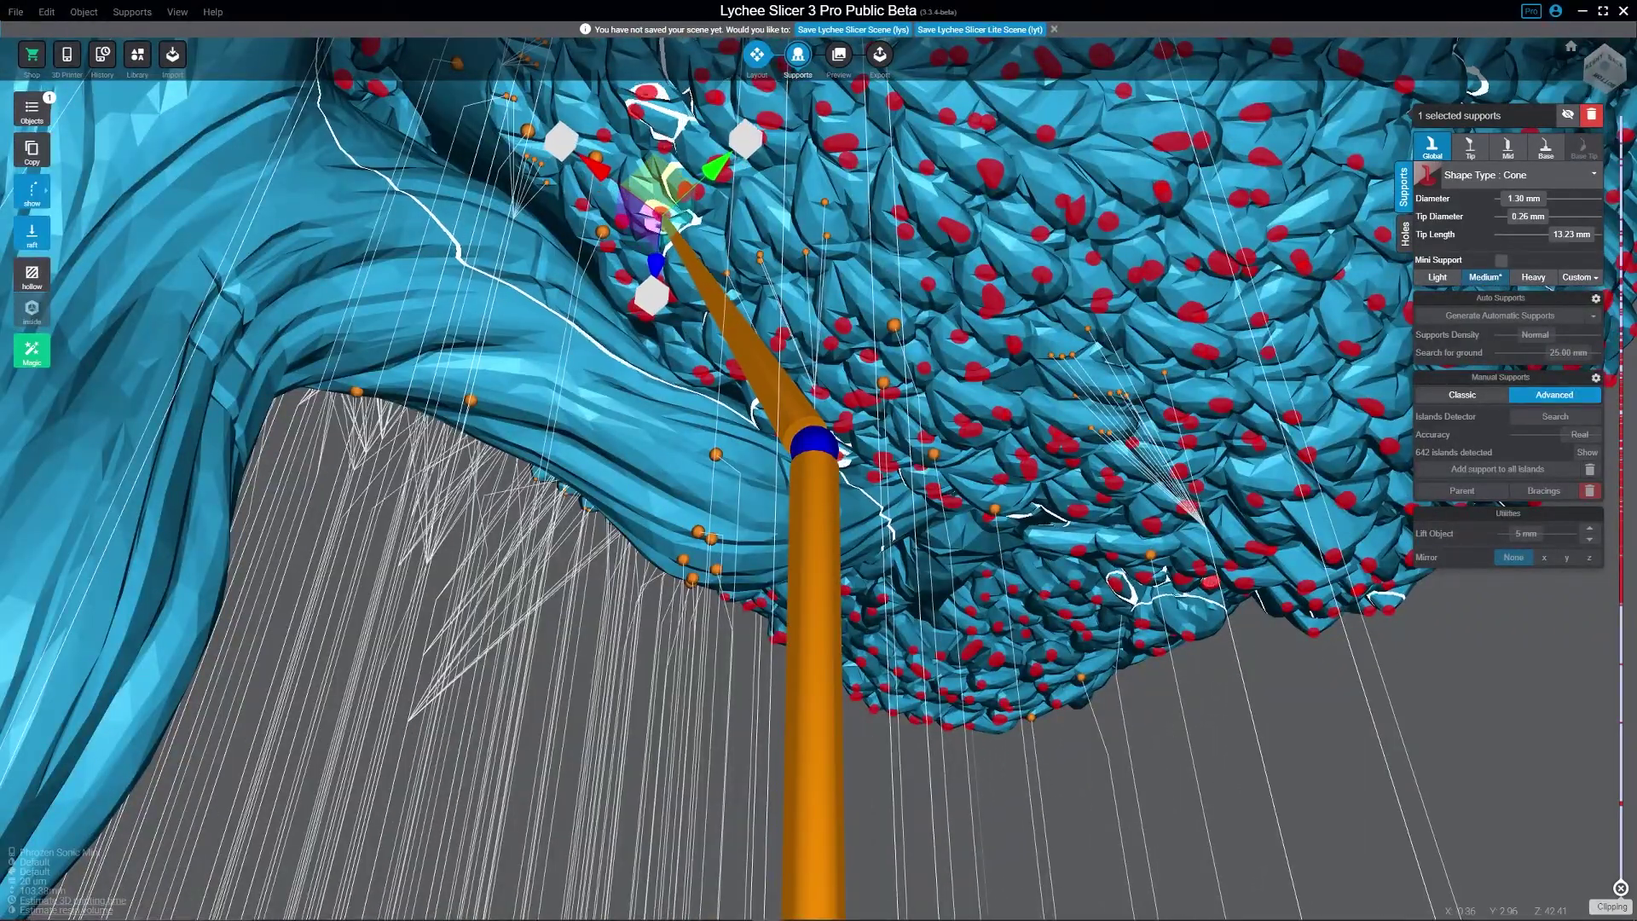
{"action": "left_click_drag", "start_coordinate": [658, 210], "coordinate": [663, 218]}
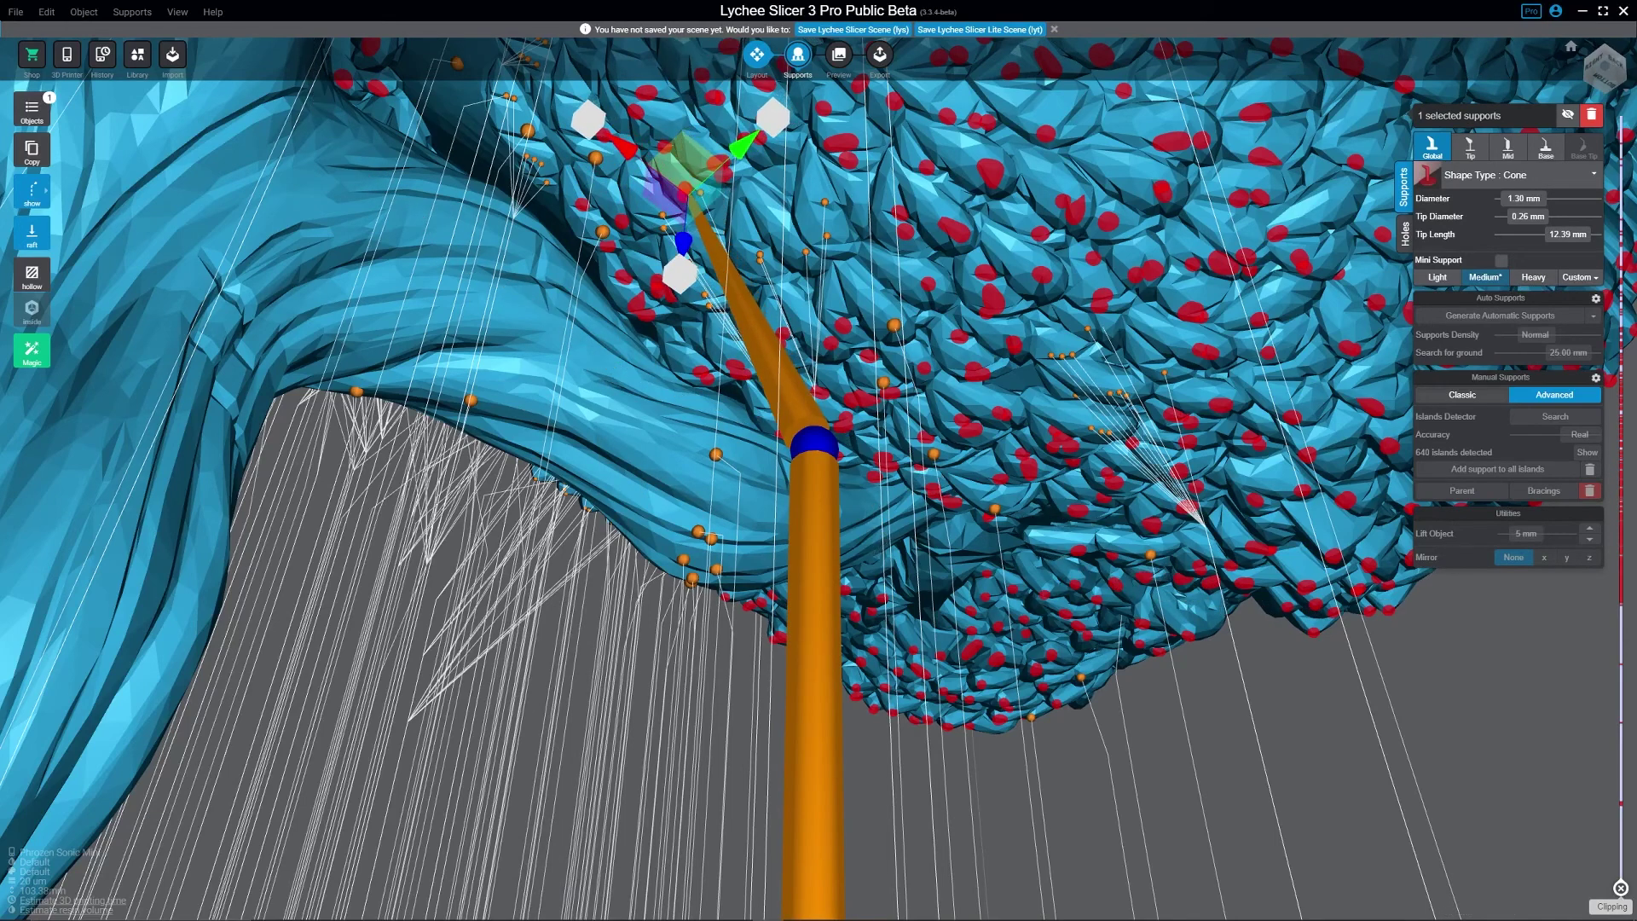
{"action": "left_click_drag", "start_coordinate": [686, 186], "coordinate": [685, 191]}
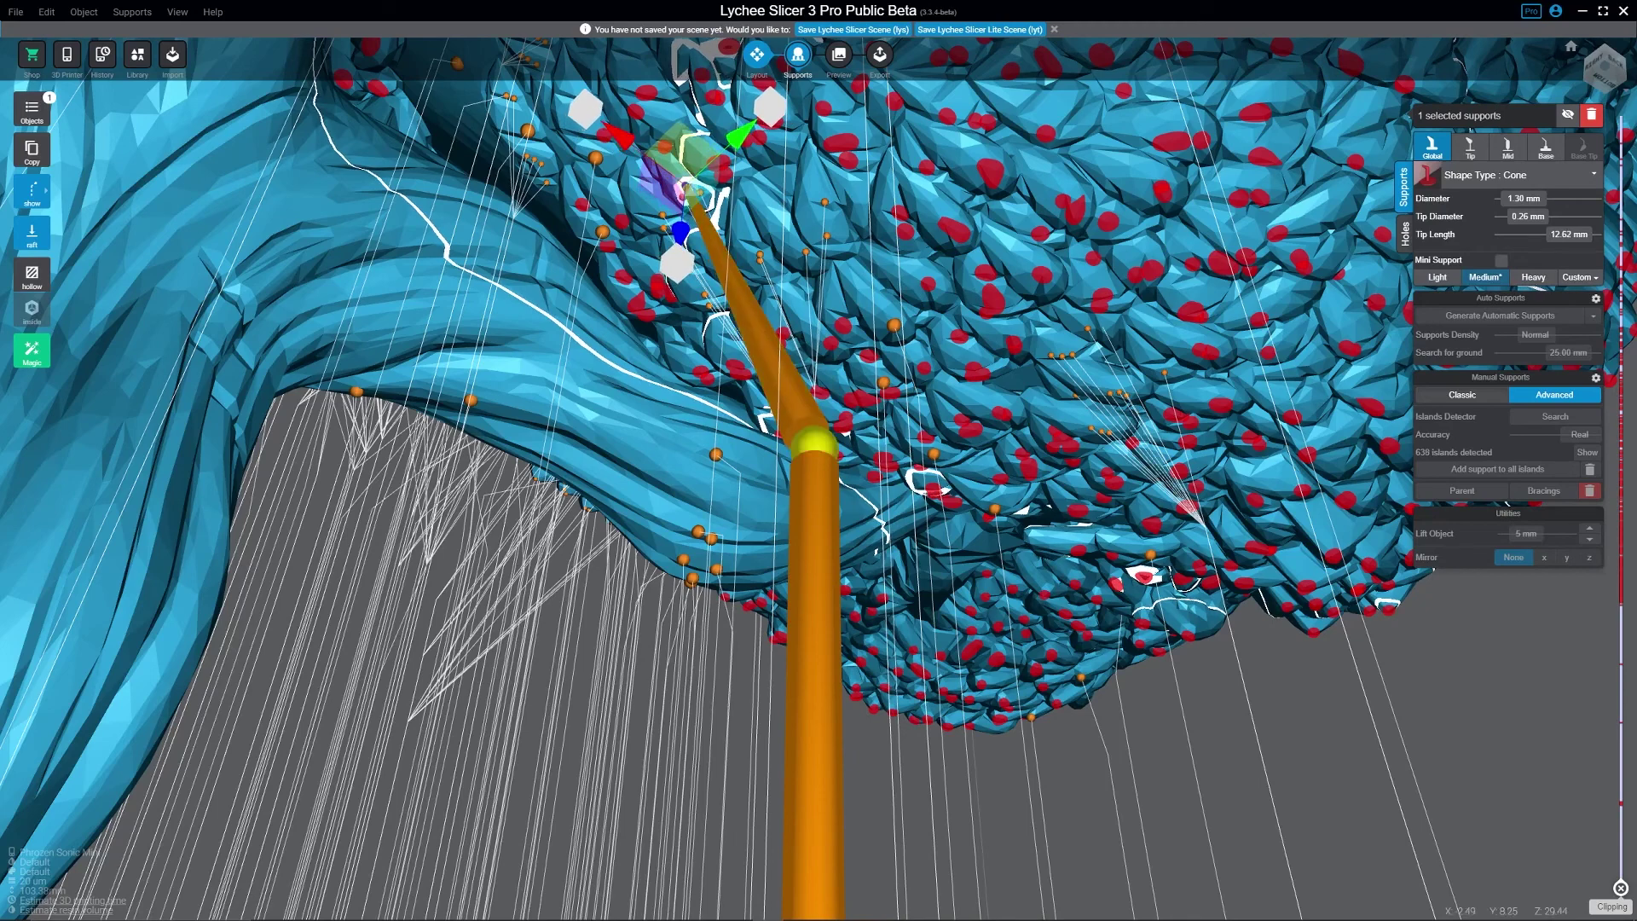
{"action": "left_click_drag", "start_coordinate": [814, 439], "coordinate": [520, 328]}
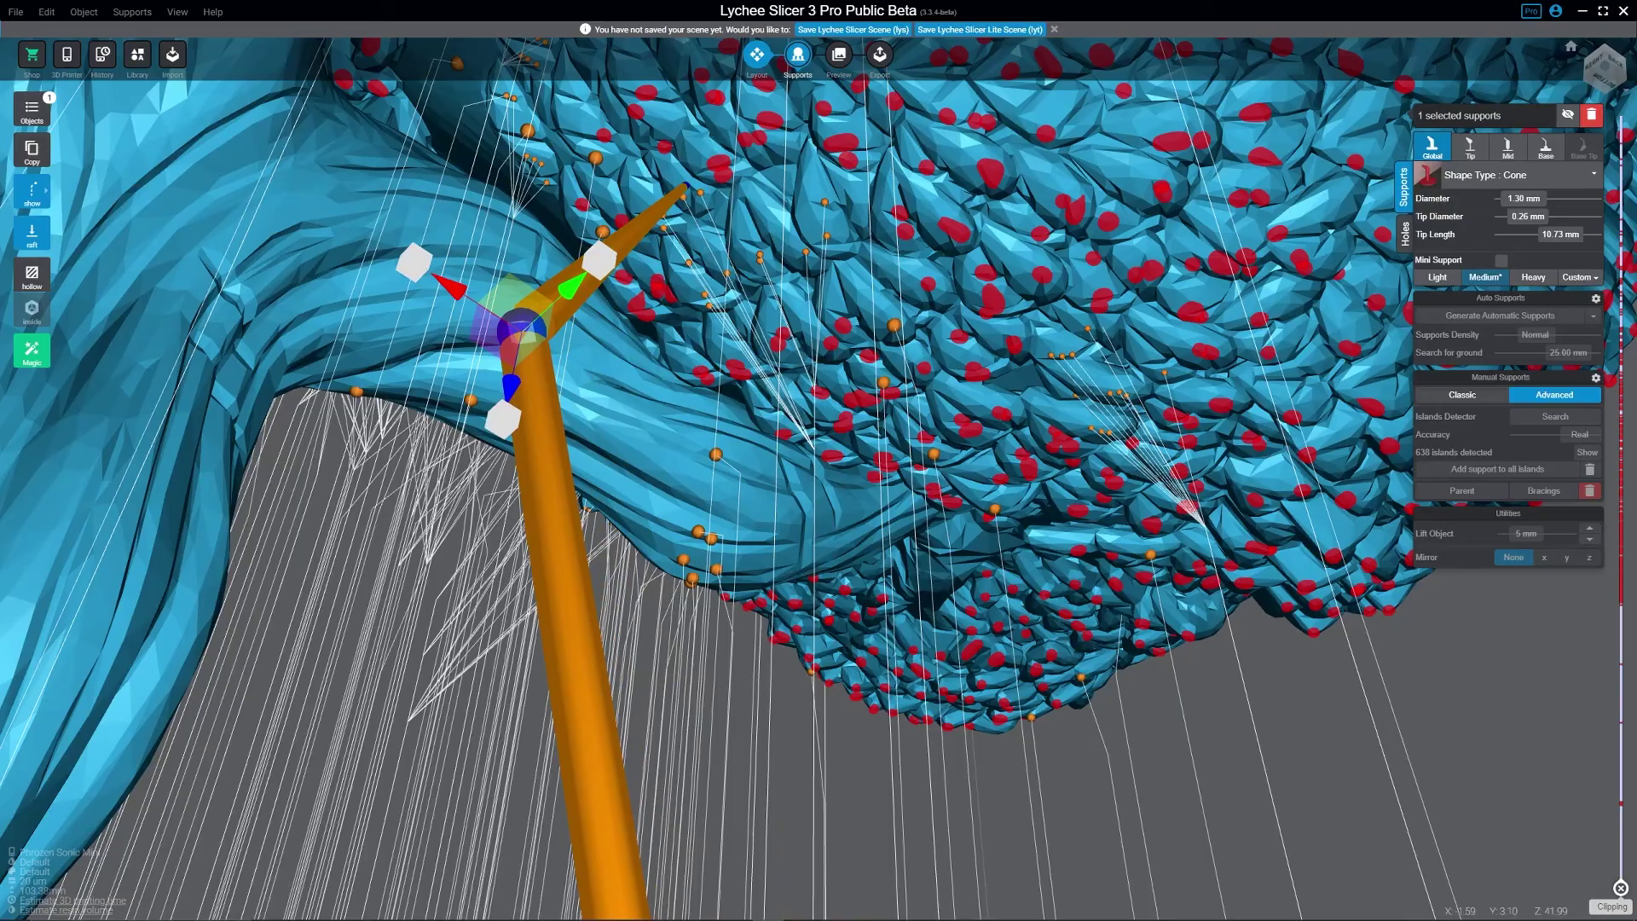
- Move the cloned support's tip right onto an adjacent scale, giving a 10.74 mm tip length
{"action": "scroll", "coordinate": [648, 52], "scroll_direction": "down", "scroll_amount": 4}
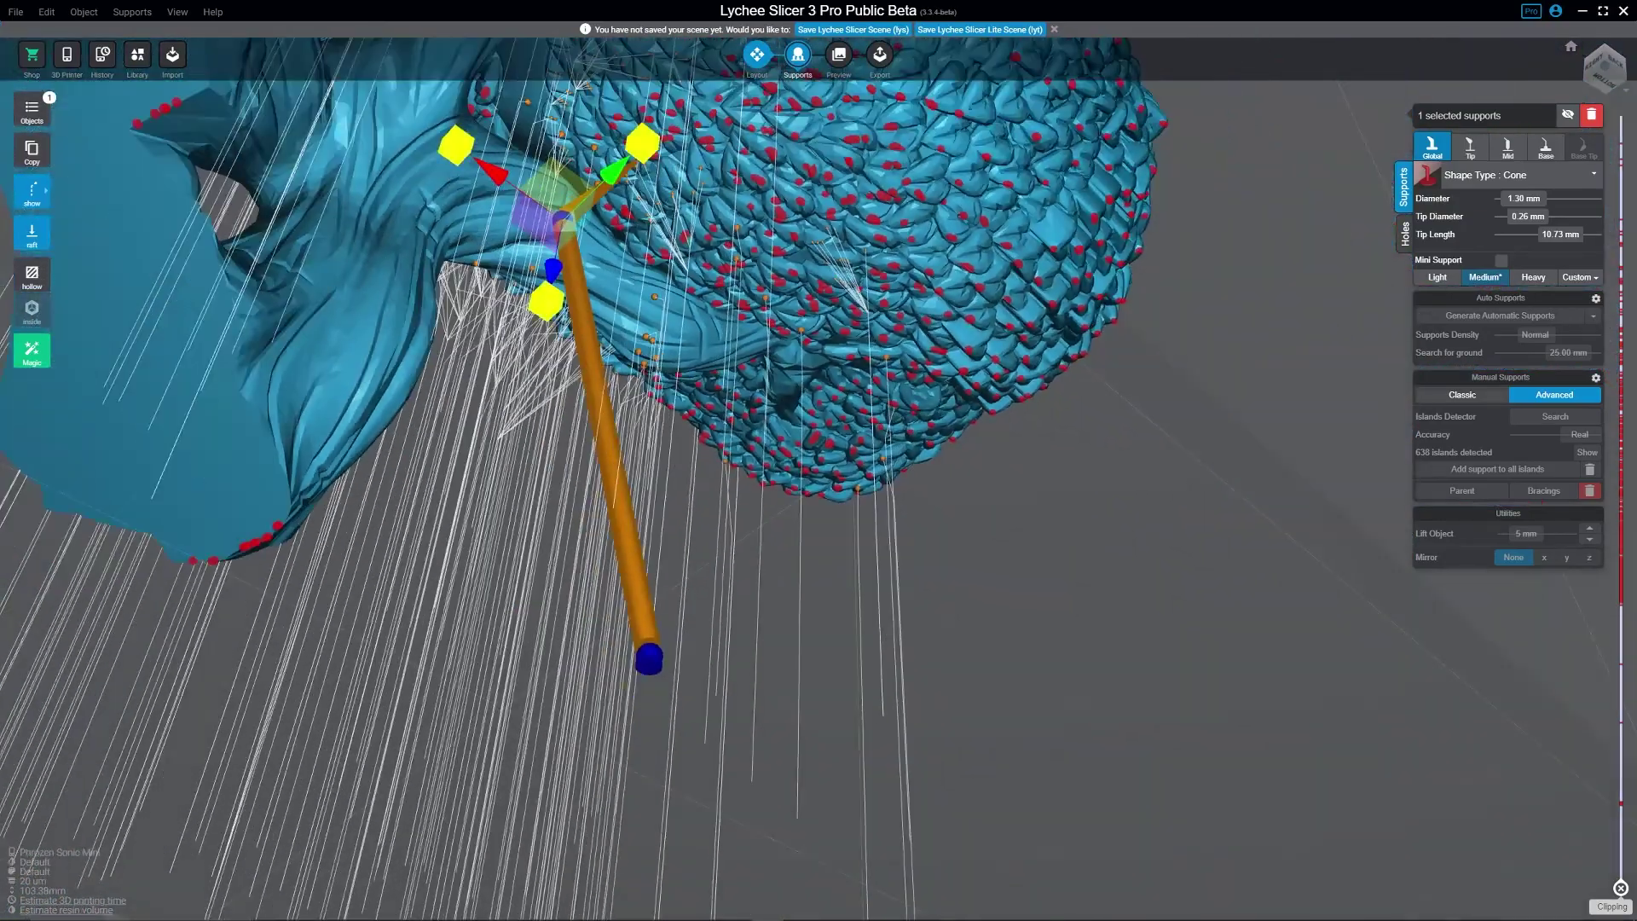
{"action": "scroll", "coordinate": [648, 478], "scroll_direction": "up", "scroll_amount": 2}
{"action": "scroll", "coordinate": [648, 477], "scroll_direction": "up", "scroll_amount": 2}
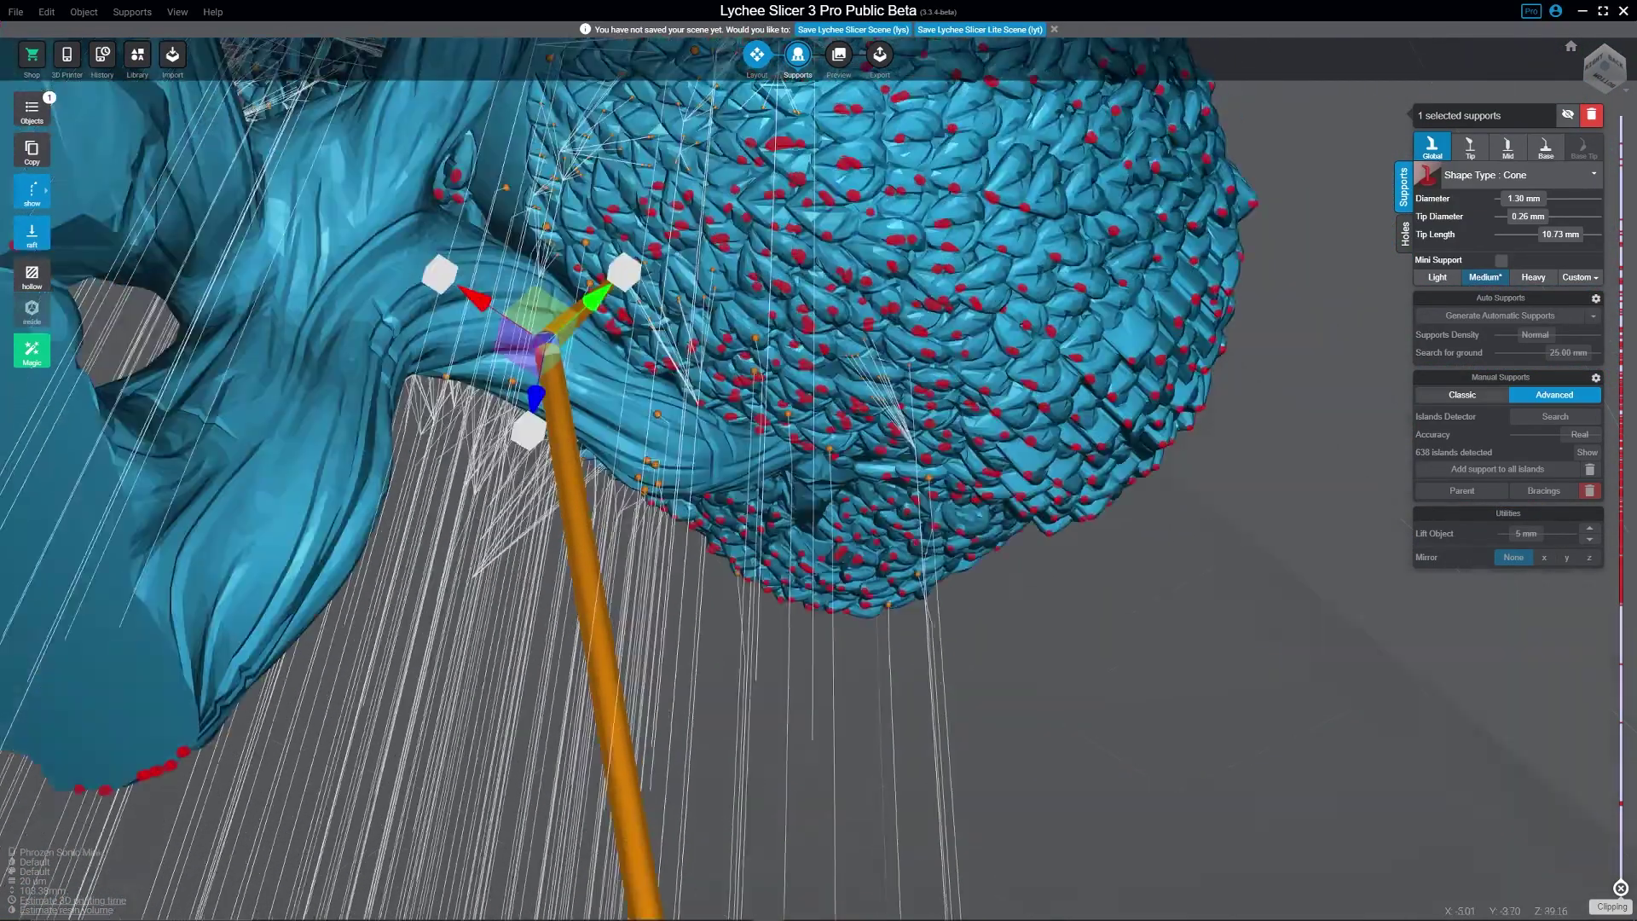
{"action": "scroll", "coordinate": [648, 478], "scroll_direction": "up", "scroll_amount": 2}
{"action": "scroll", "coordinate": [648, 478], "scroll_direction": "down", "scroll_amount": 2}
{"action": "left_click_drag", "start_coordinate": [818, 460], "coordinate": [921, 409]}
{"action": "scroll", "coordinate": [648, 477], "scroll_direction": "up", "scroll_amount": 2}
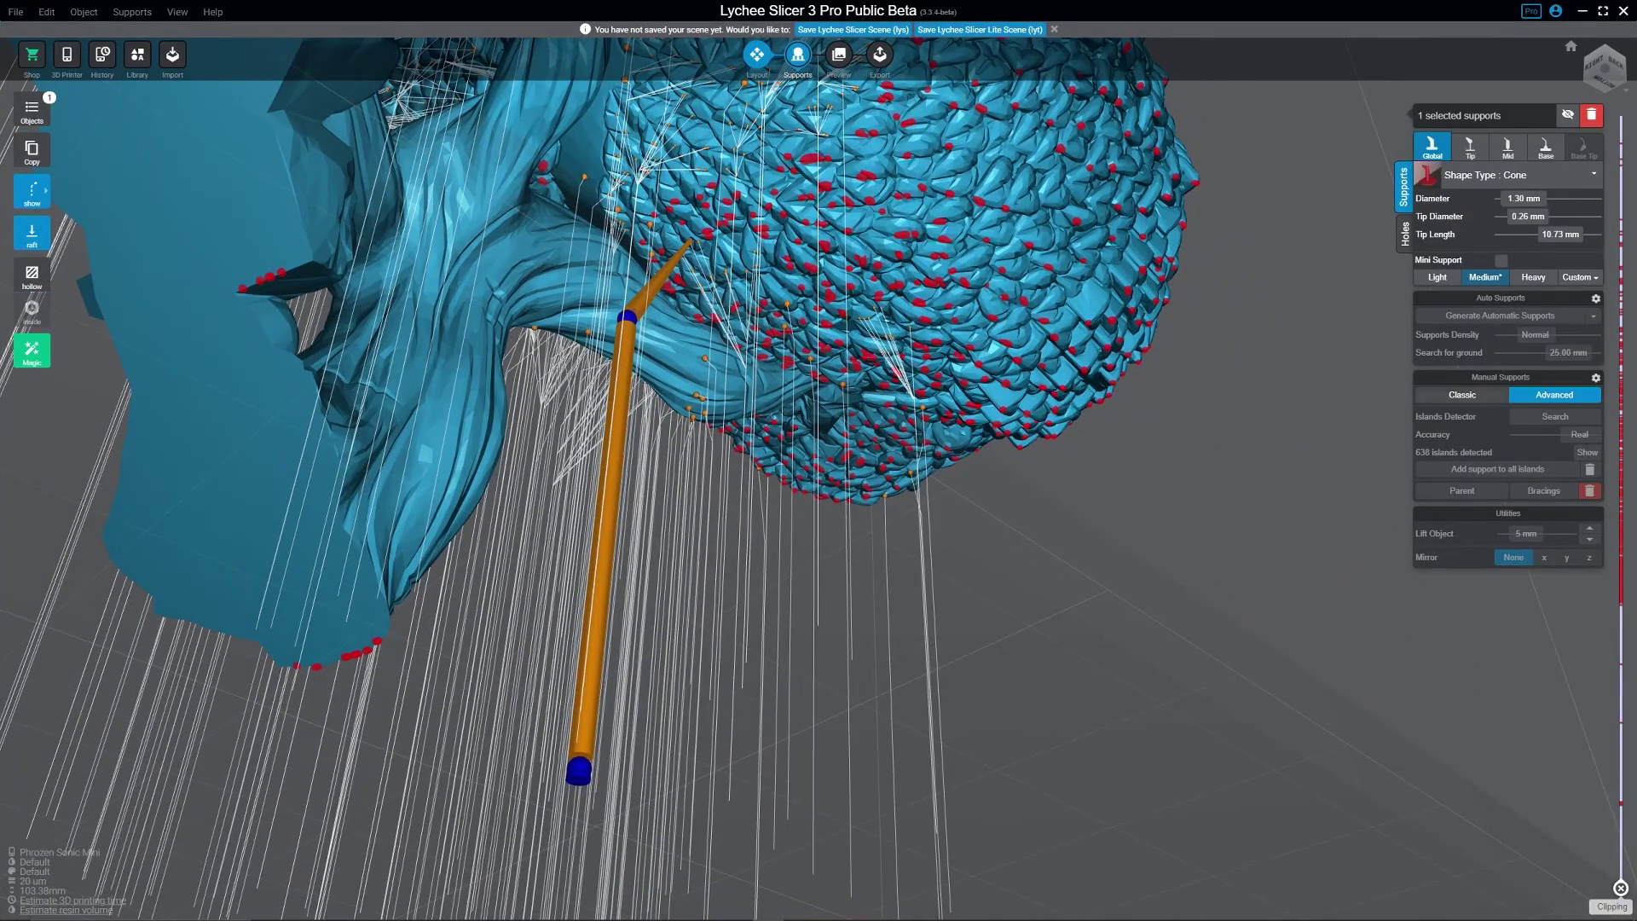
{"action": "scroll", "coordinate": [648, 477], "scroll_direction": "up", "scroll_amount": 3}
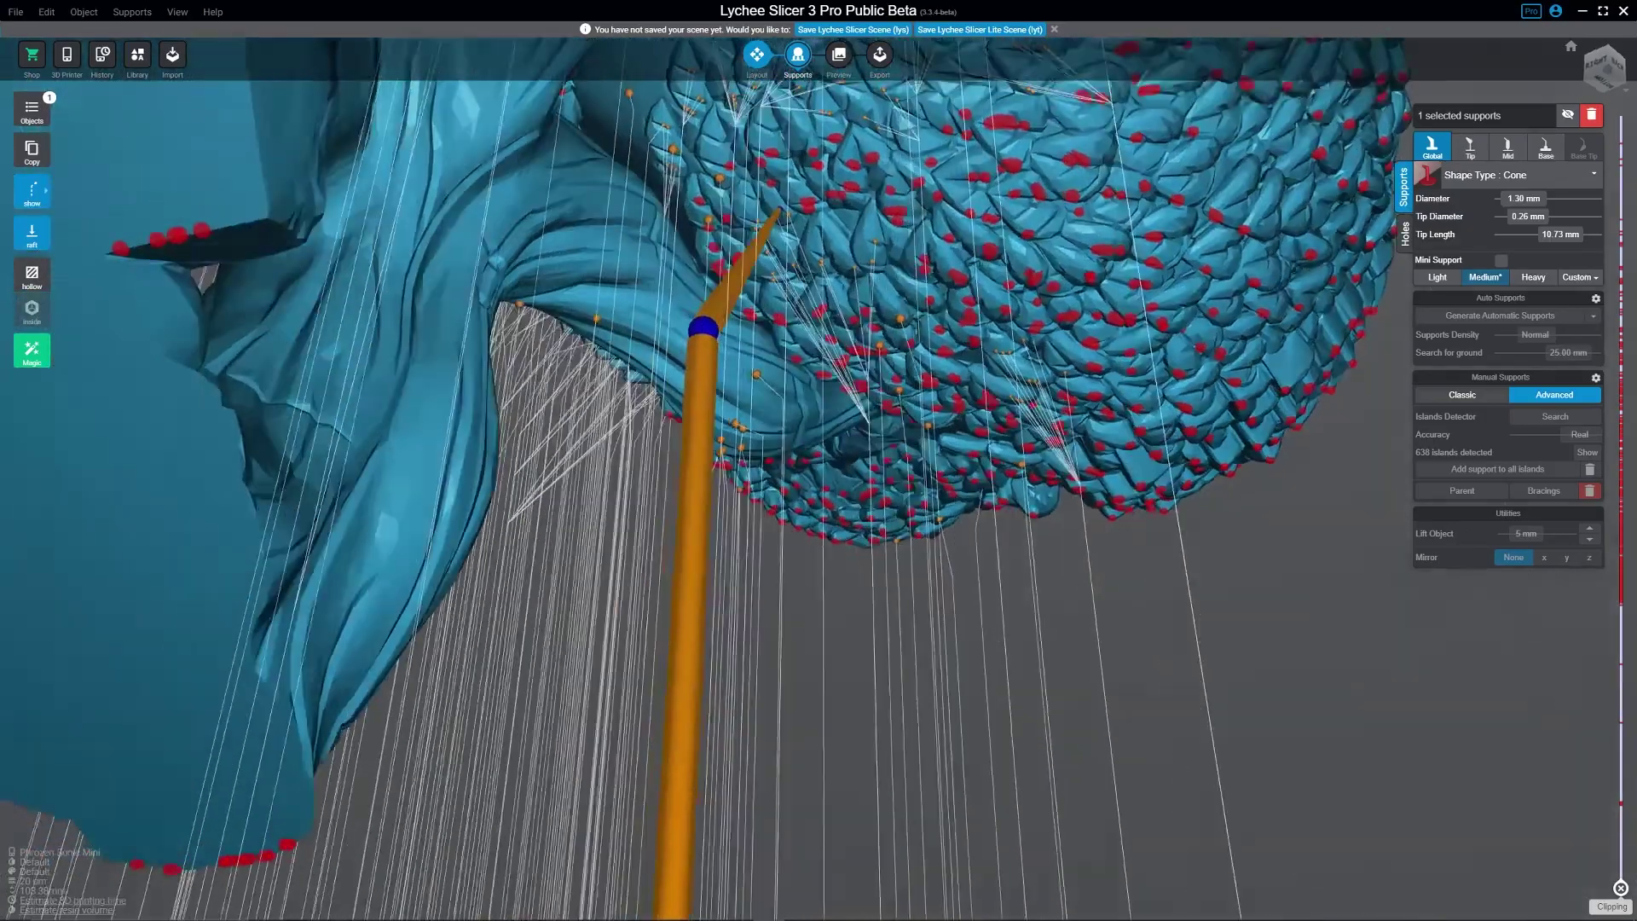
{"action": "scroll", "coordinate": [648, 478], "scroll_direction": "up", "scroll_amount": 5}
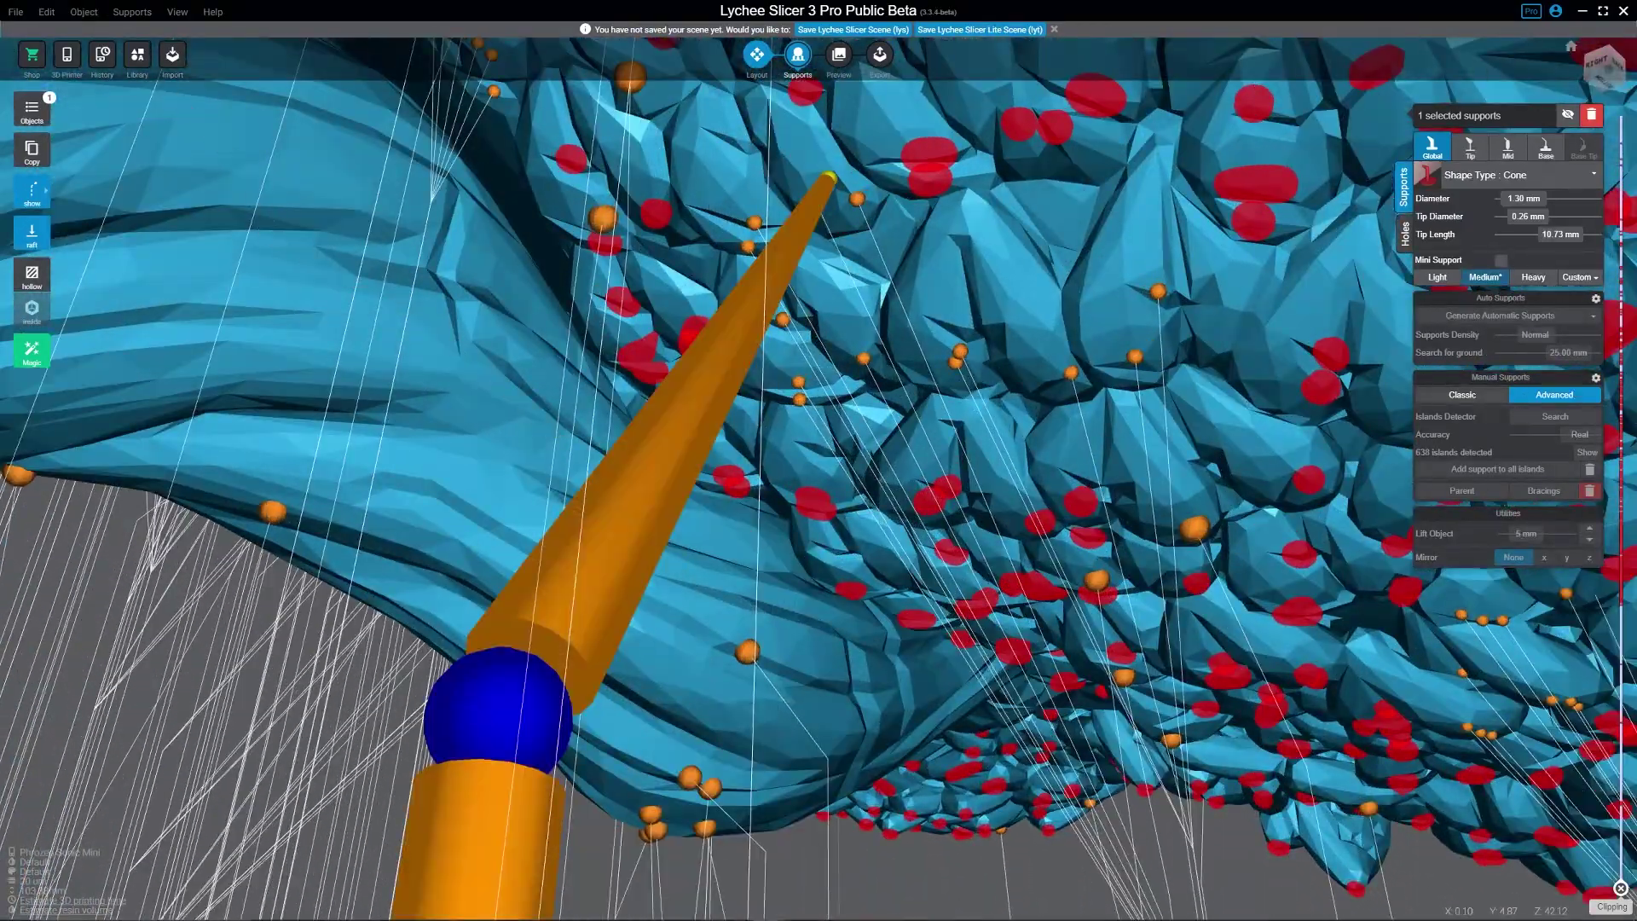
{"action": "left_click_drag", "start_coordinate": [827, 175], "coordinate": [809, 115]}
- Refine the support tip up and to the right until it settles on a higher scale
{"action": "left_click_drag", "start_coordinate": [818, 460], "coordinate": [862, 597]}
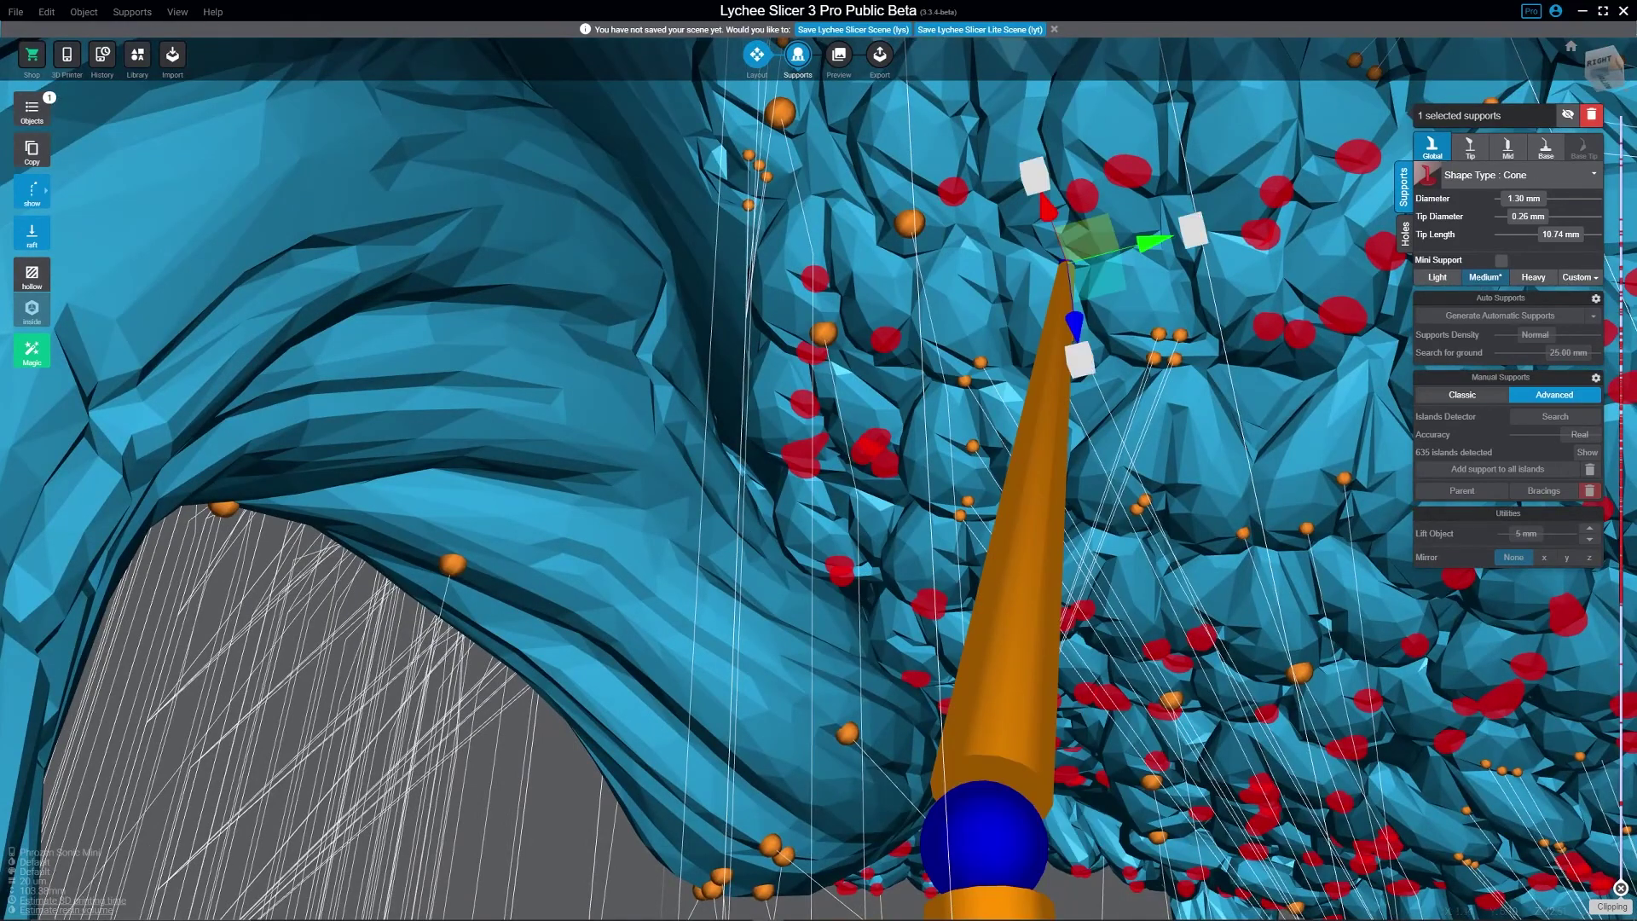
{"action": "left_click_drag", "start_coordinate": [1076, 251], "coordinate": [951, 175]}
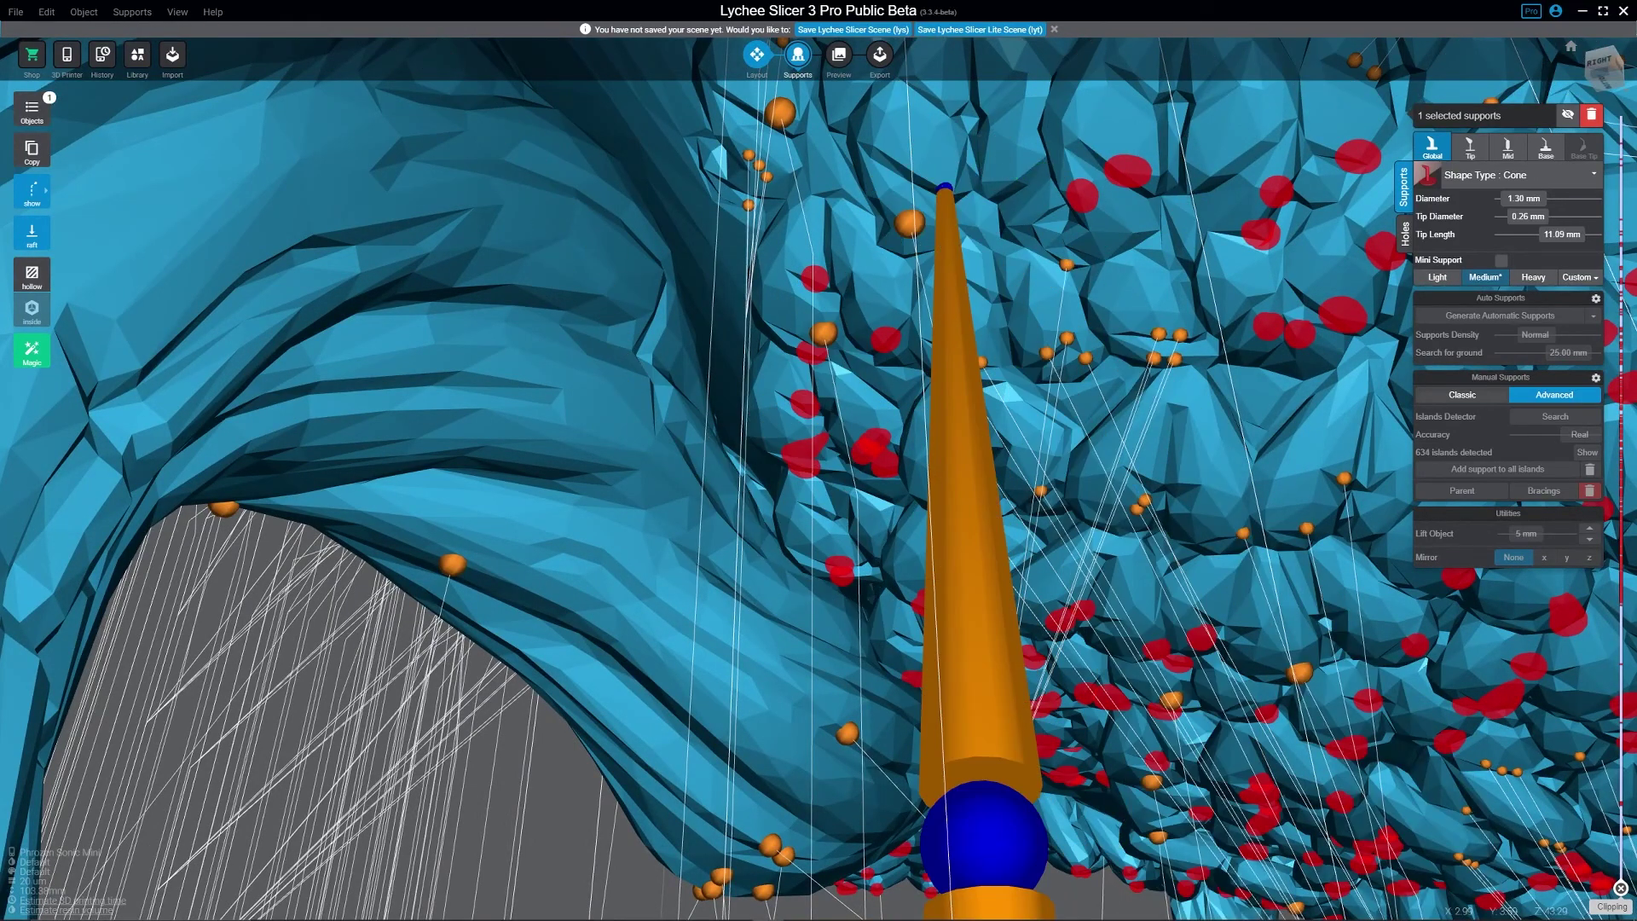
{"action": "scroll", "coordinate": [818, 460], "scroll_direction": "down", "scroll_amount": 5}
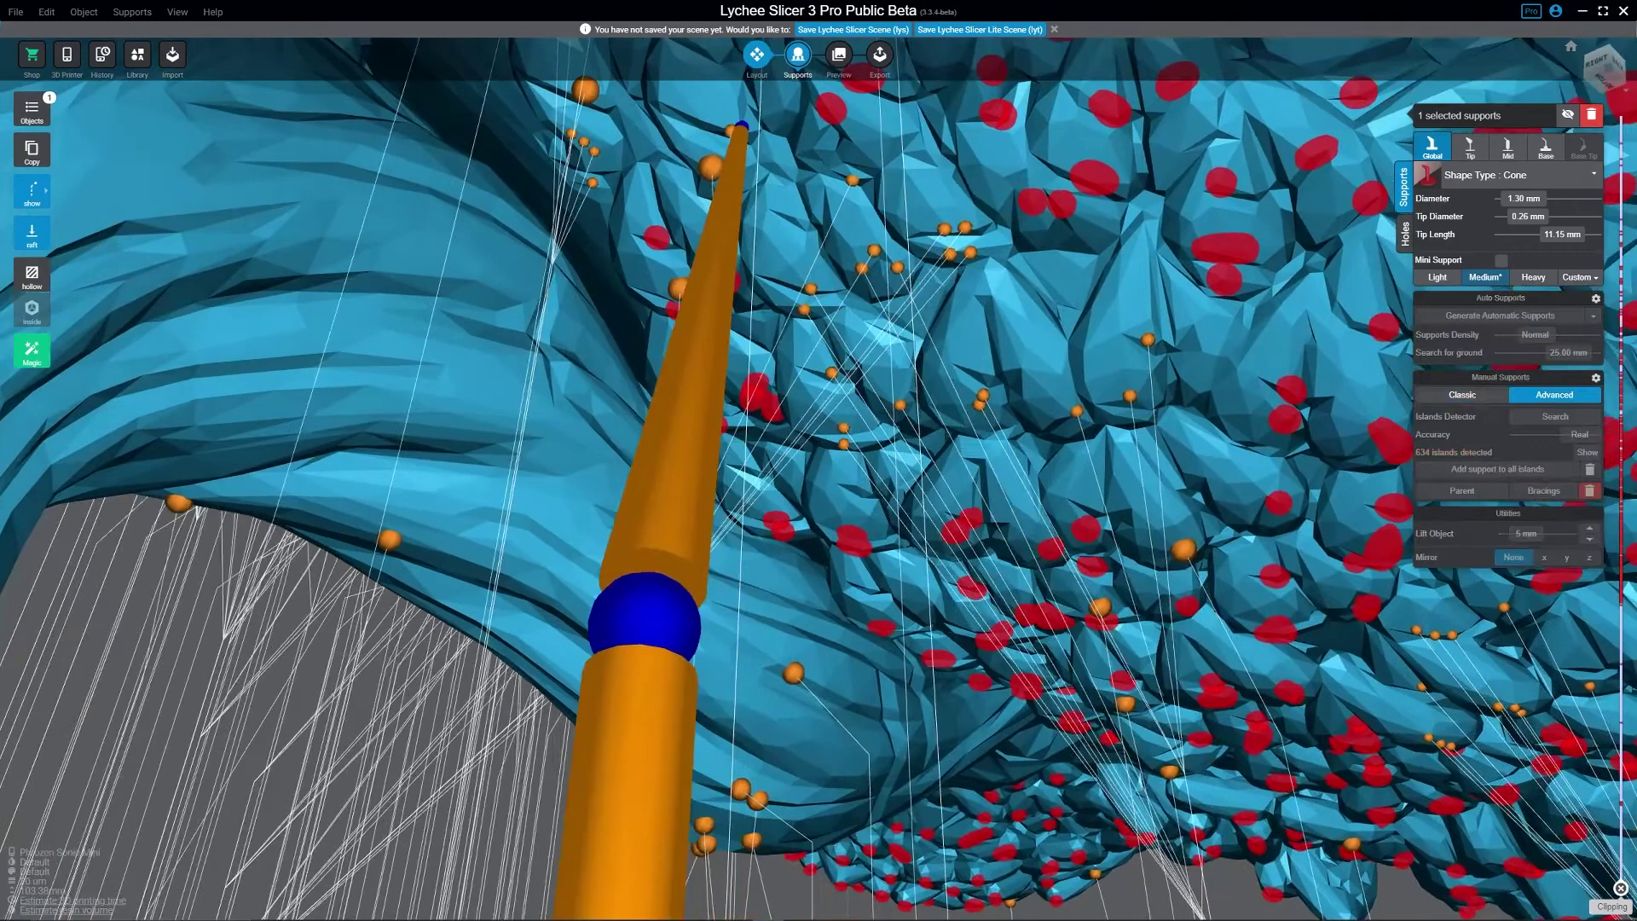
{"action": "scroll", "coordinate": [819, 460], "scroll_direction": "up", "scroll_amount": 3}
{"action": "left_click_drag", "start_coordinate": [754, 220], "coordinate": [848, 203]}
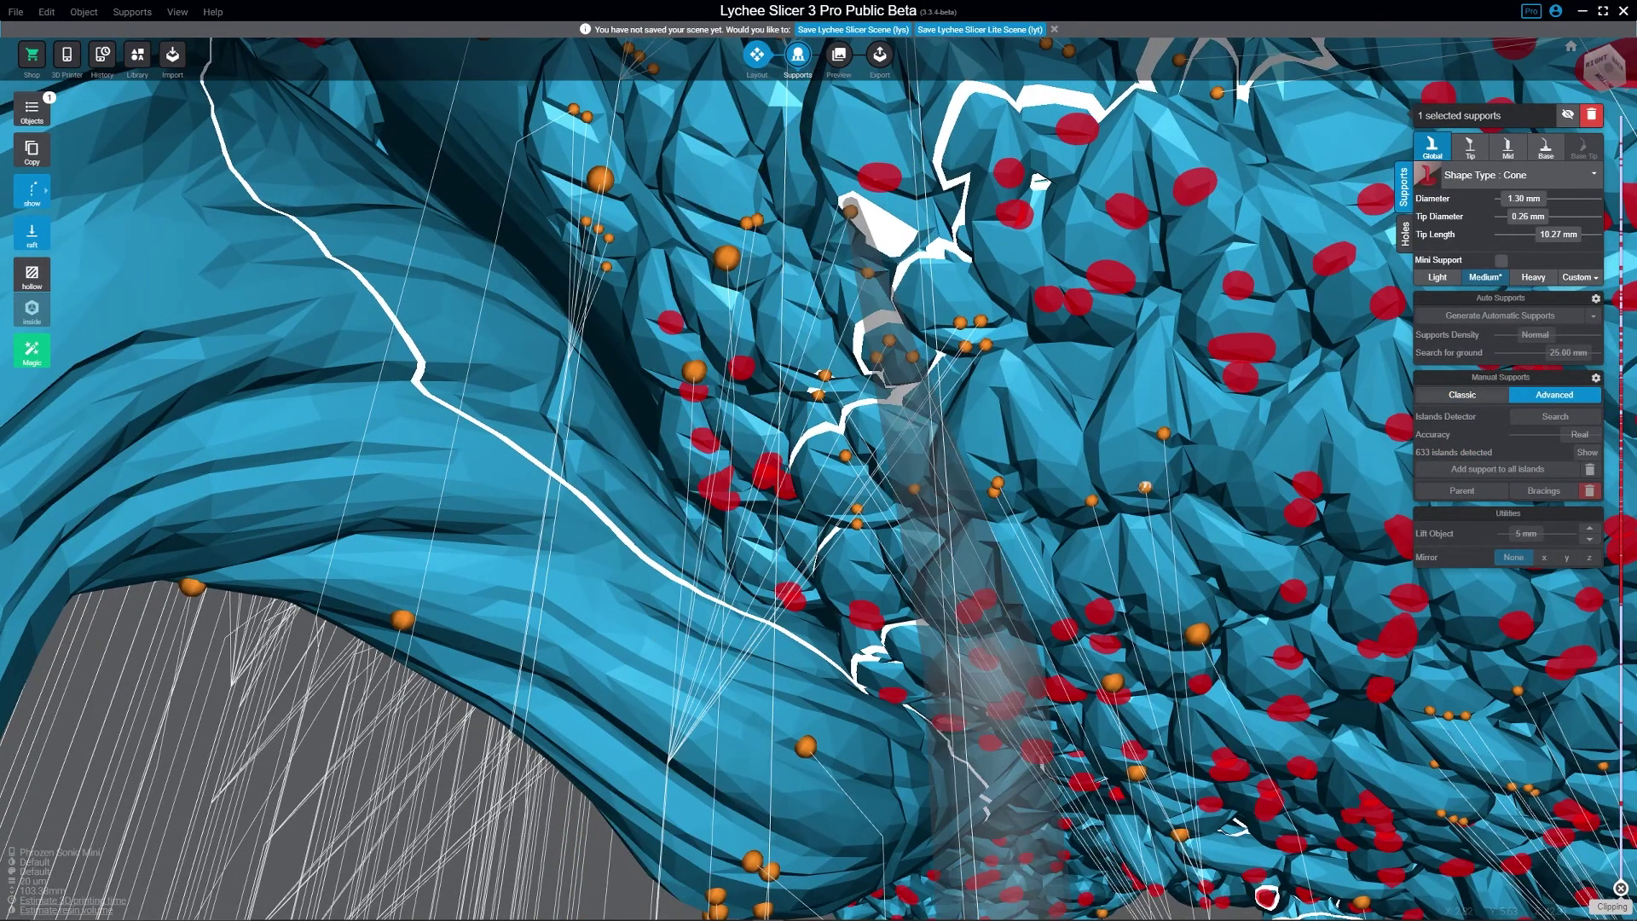
{"action": "left_click_drag", "start_coordinate": [840, 196], "coordinate": [883, 188]}
{"action": "left_click_drag", "start_coordinate": [853, 426], "coordinate": [683, 559]}
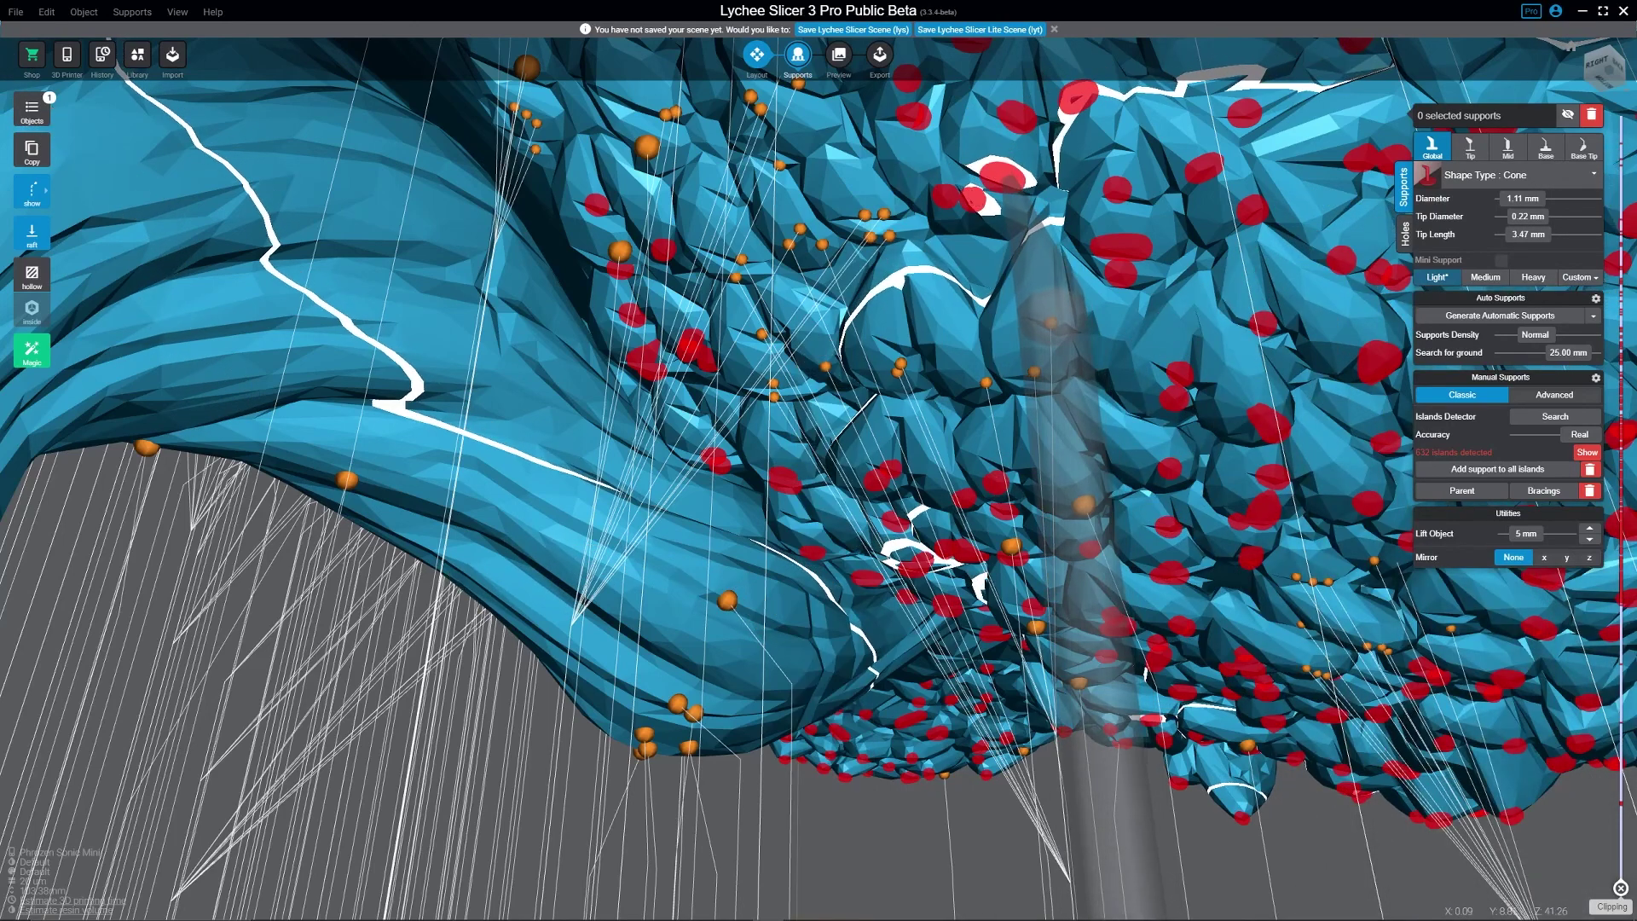
- Place a new Light support on an unsupported belly island, giving a 5.56 mm tip
{"action": "scroll", "coordinate": [1050, 281], "scroll_direction": "up", "scroll_amount": 3}
{"action": "left_click", "coordinate": [1035, 265]}
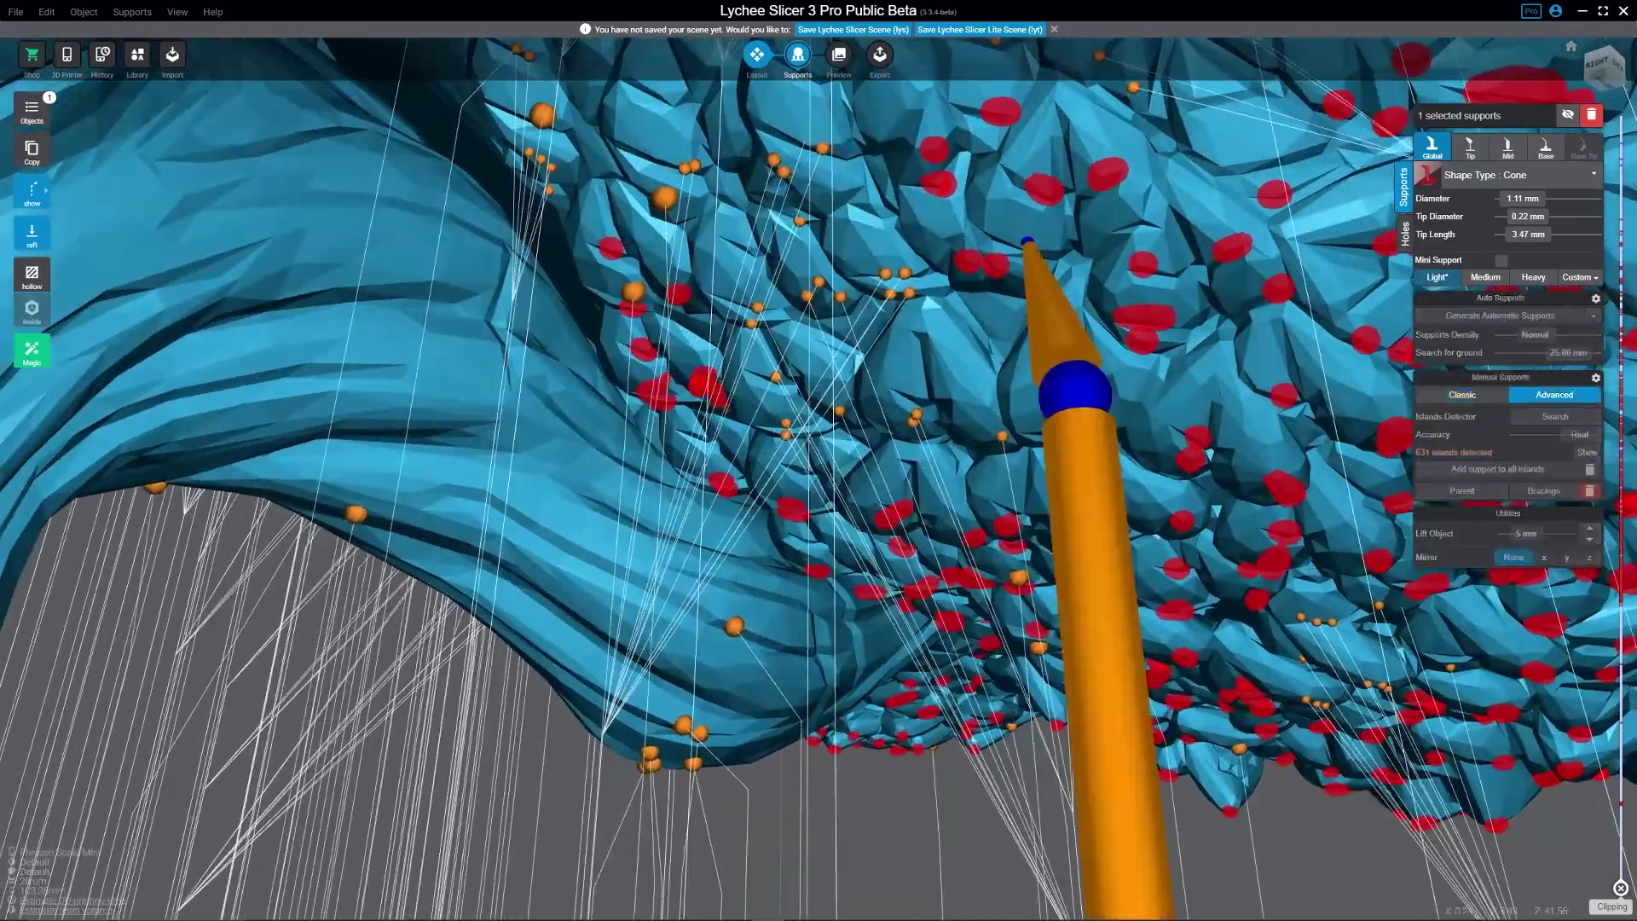
{"action": "scroll", "coordinate": [1057, 216], "scroll_direction": "up", "scroll_amount": 2}
{"action": "scroll", "coordinate": [1058, 216], "scroll_direction": "up", "scroll_amount": 5}
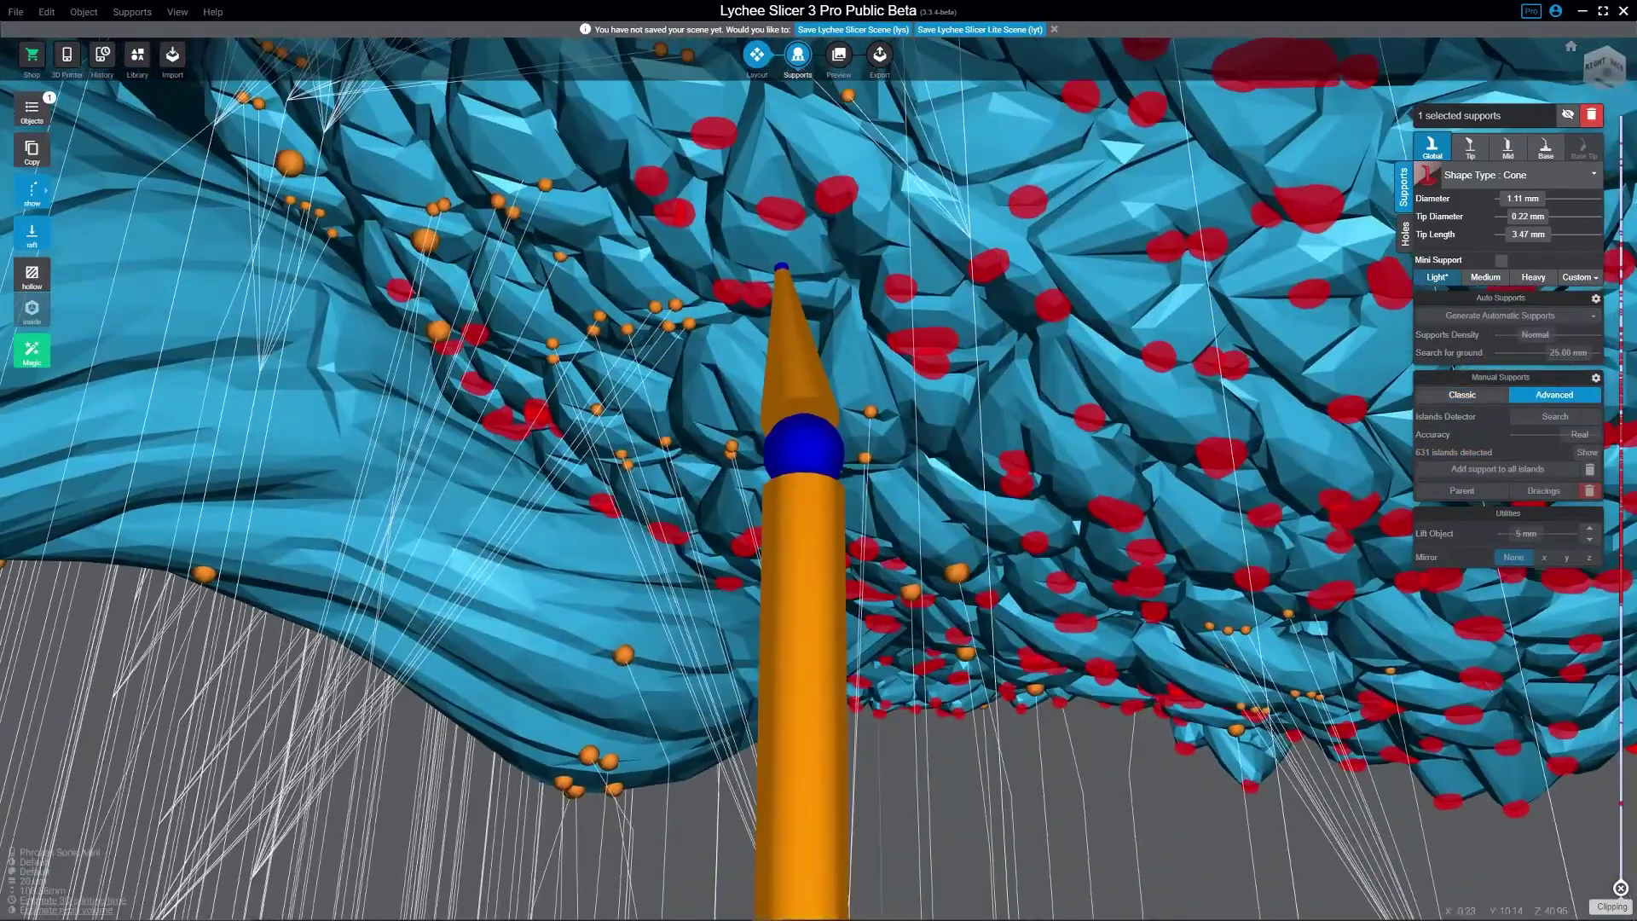
{"action": "right_click_drag", "start_coordinate": [1057, 216], "coordinate": [1125, 209]}
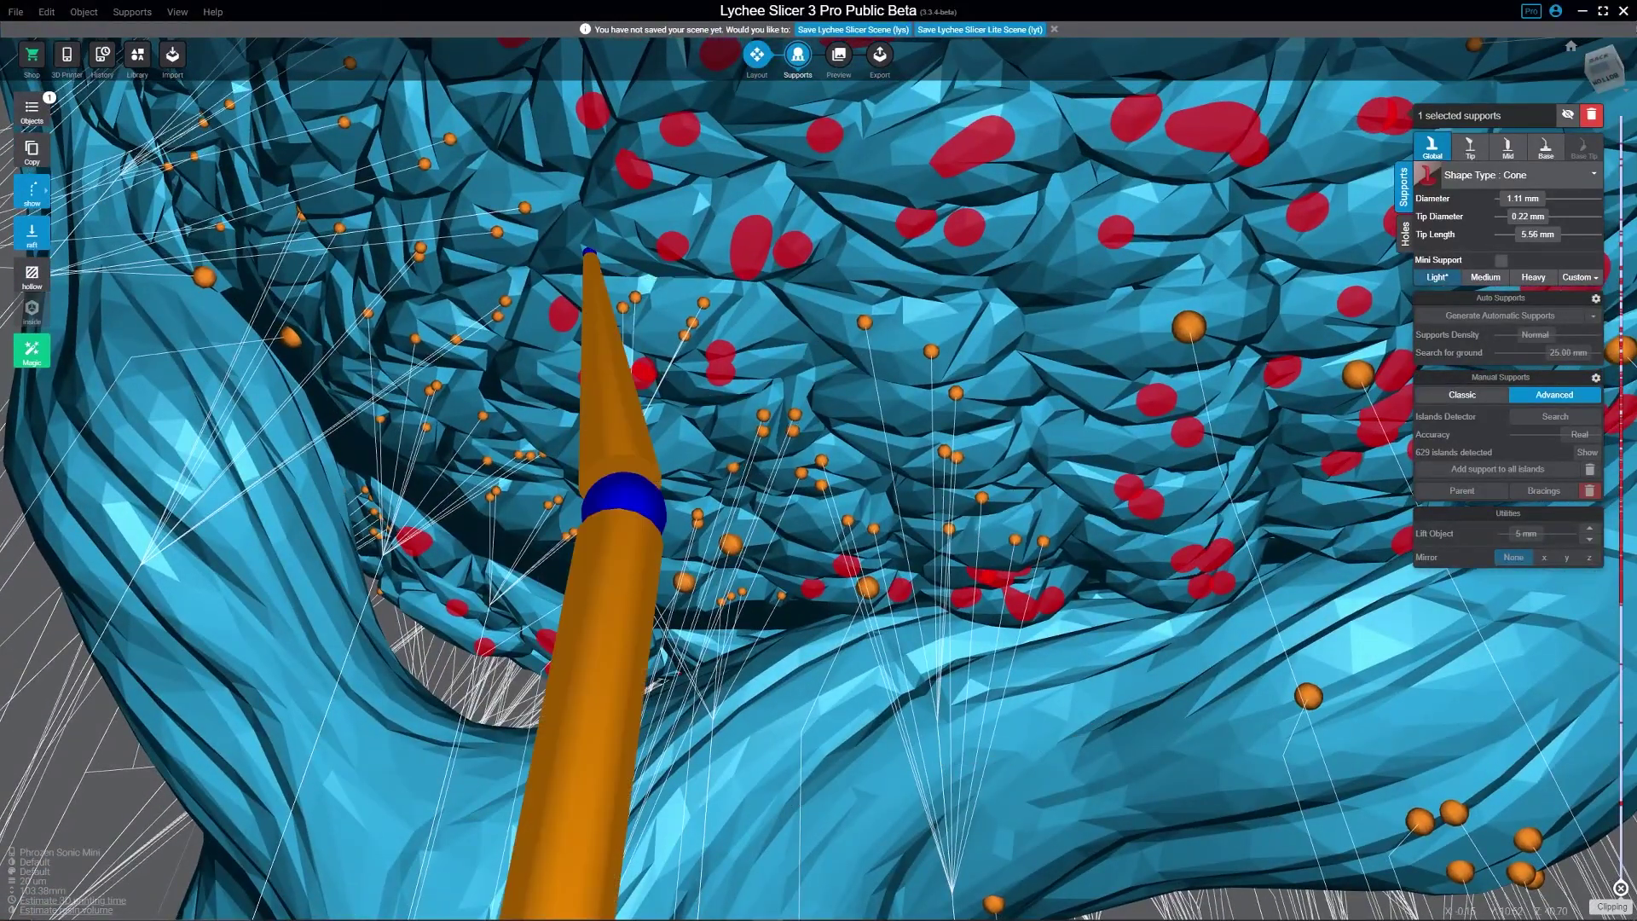
- Shift the new Light support's tip right onto a nearby scale, settling at 5.29 mm tip length
{"action": "left_click_drag", "start_coordinate": [588, 250], "coordinate": [749, 249]}
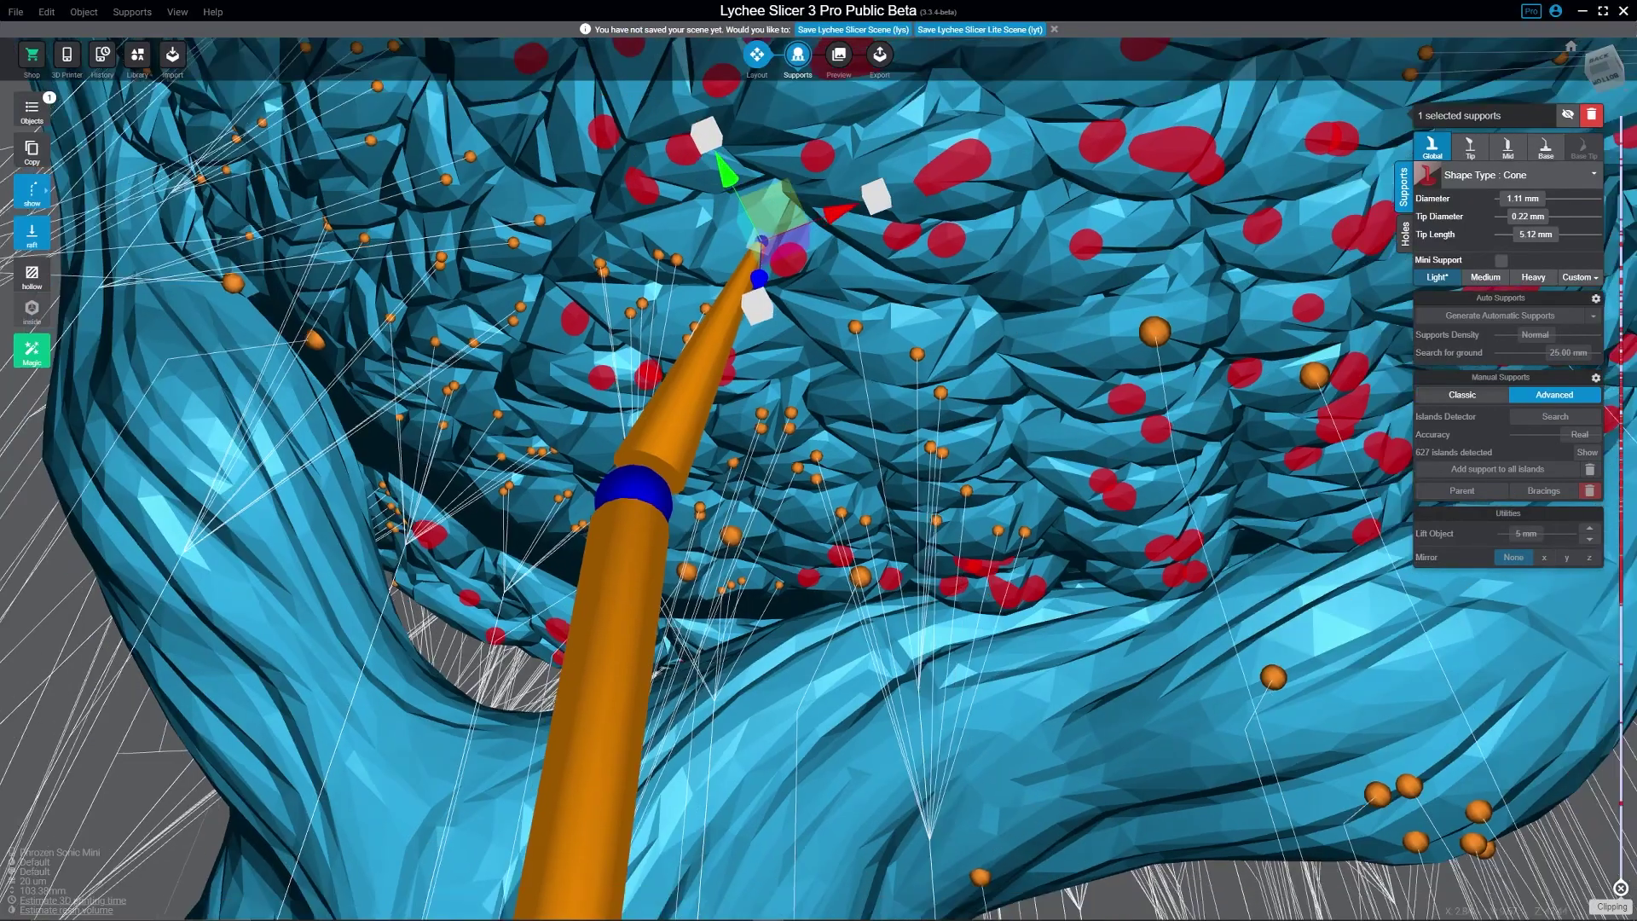
{"action": "left_click_drag", "start_coordinate": [818, 461], "coordinate": [511, 477]}
{"action": "scroll", "coordinate": [819, 461], "scroll_direction": "up", "scroll_amount": 3}
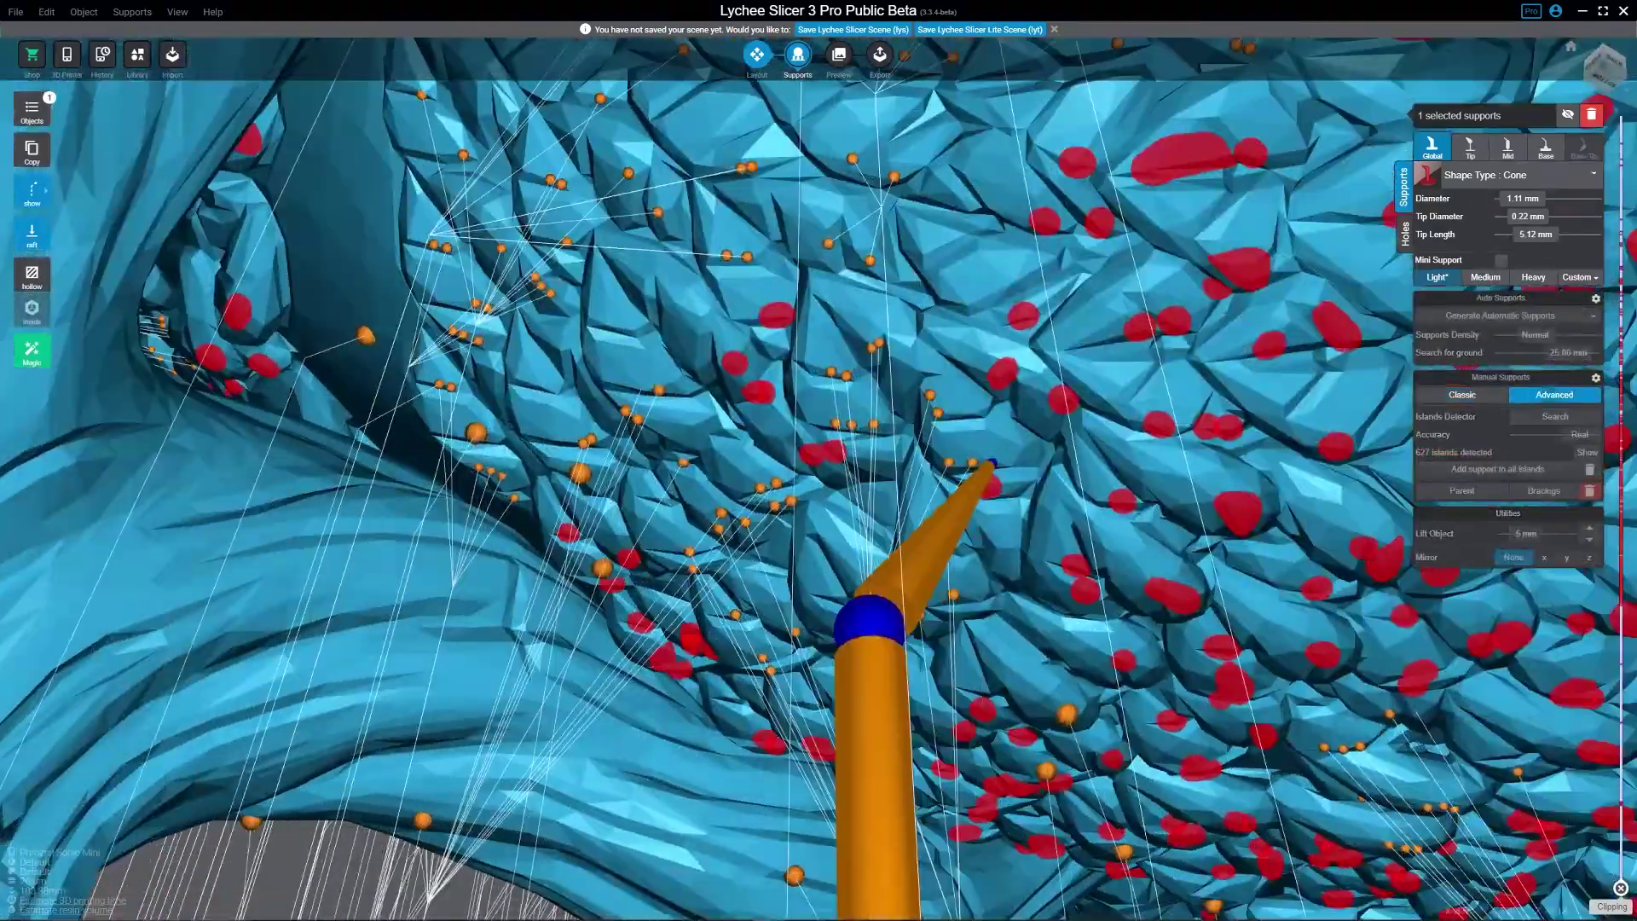
{"action": "left_click_drag", "start_coordinate": [819, 460], "coordinate": [648, 401]}
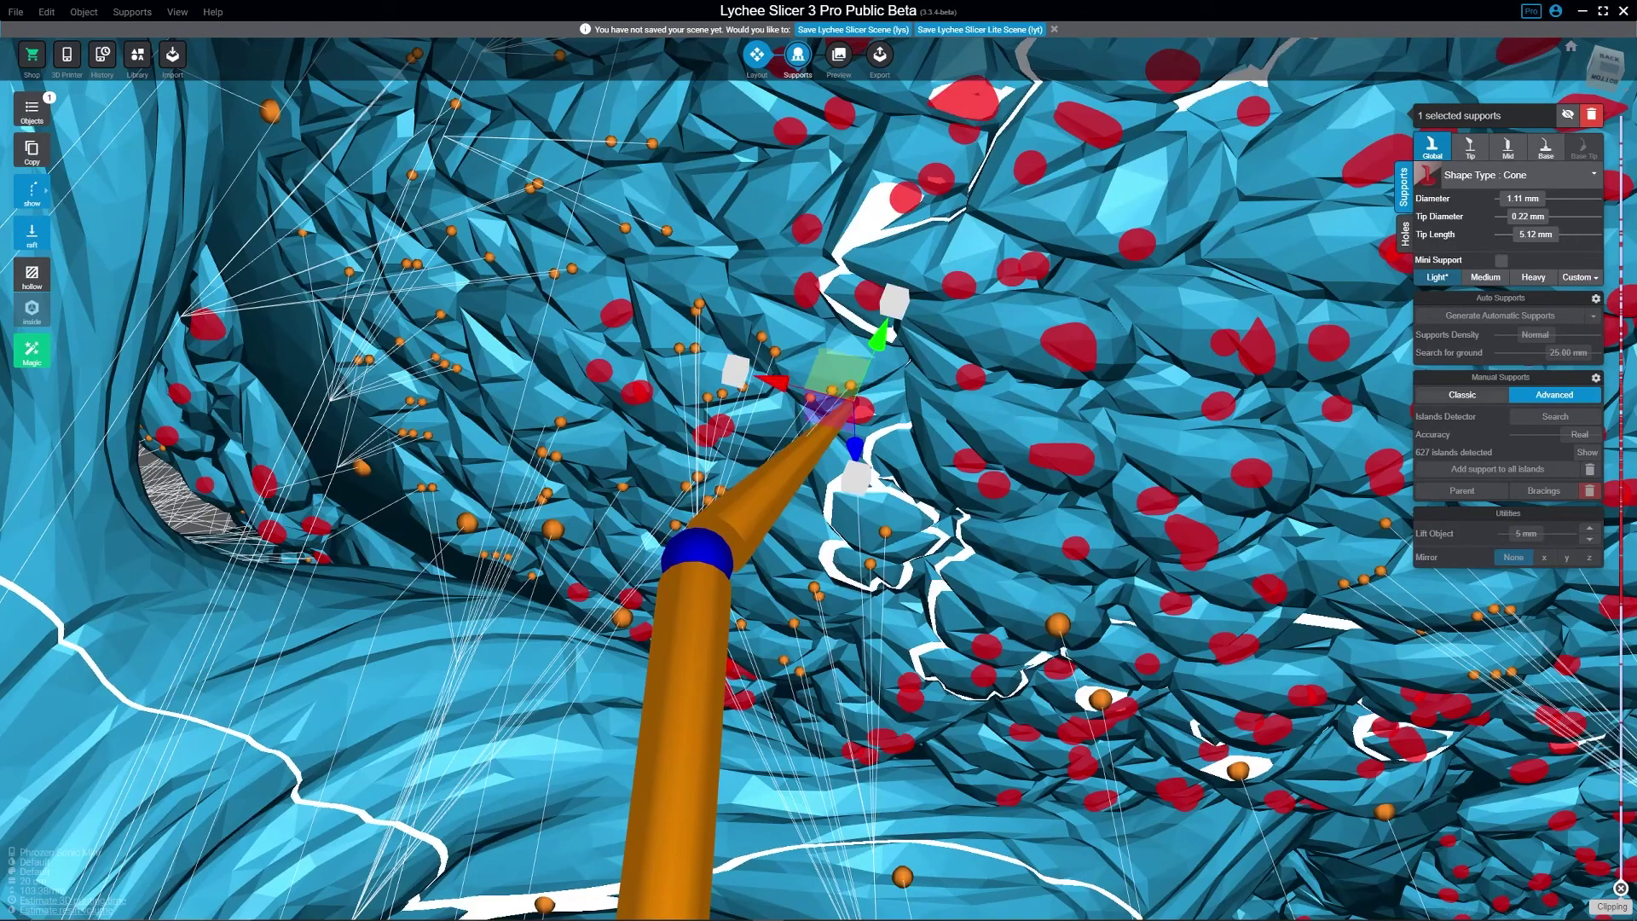
{"action": "left_click_drag", "start_coordinate": [831, 408], "coordinate": [597, 375]}
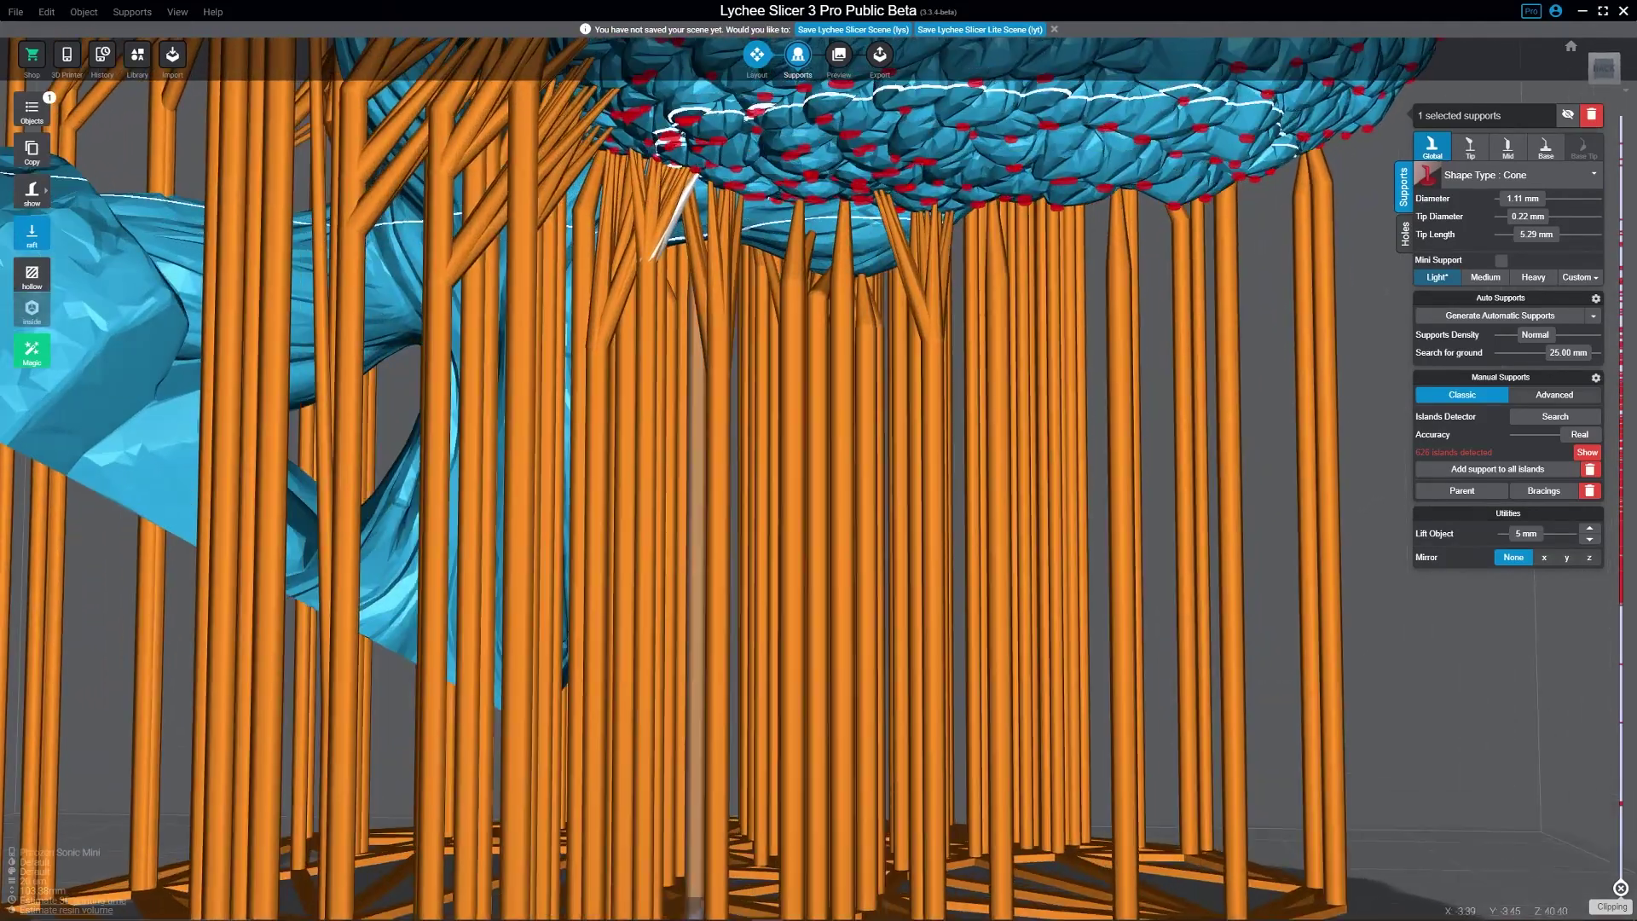
- Switch support display to Contact mode
{"action": "mouse_move", "coordinate": [32, 191]}
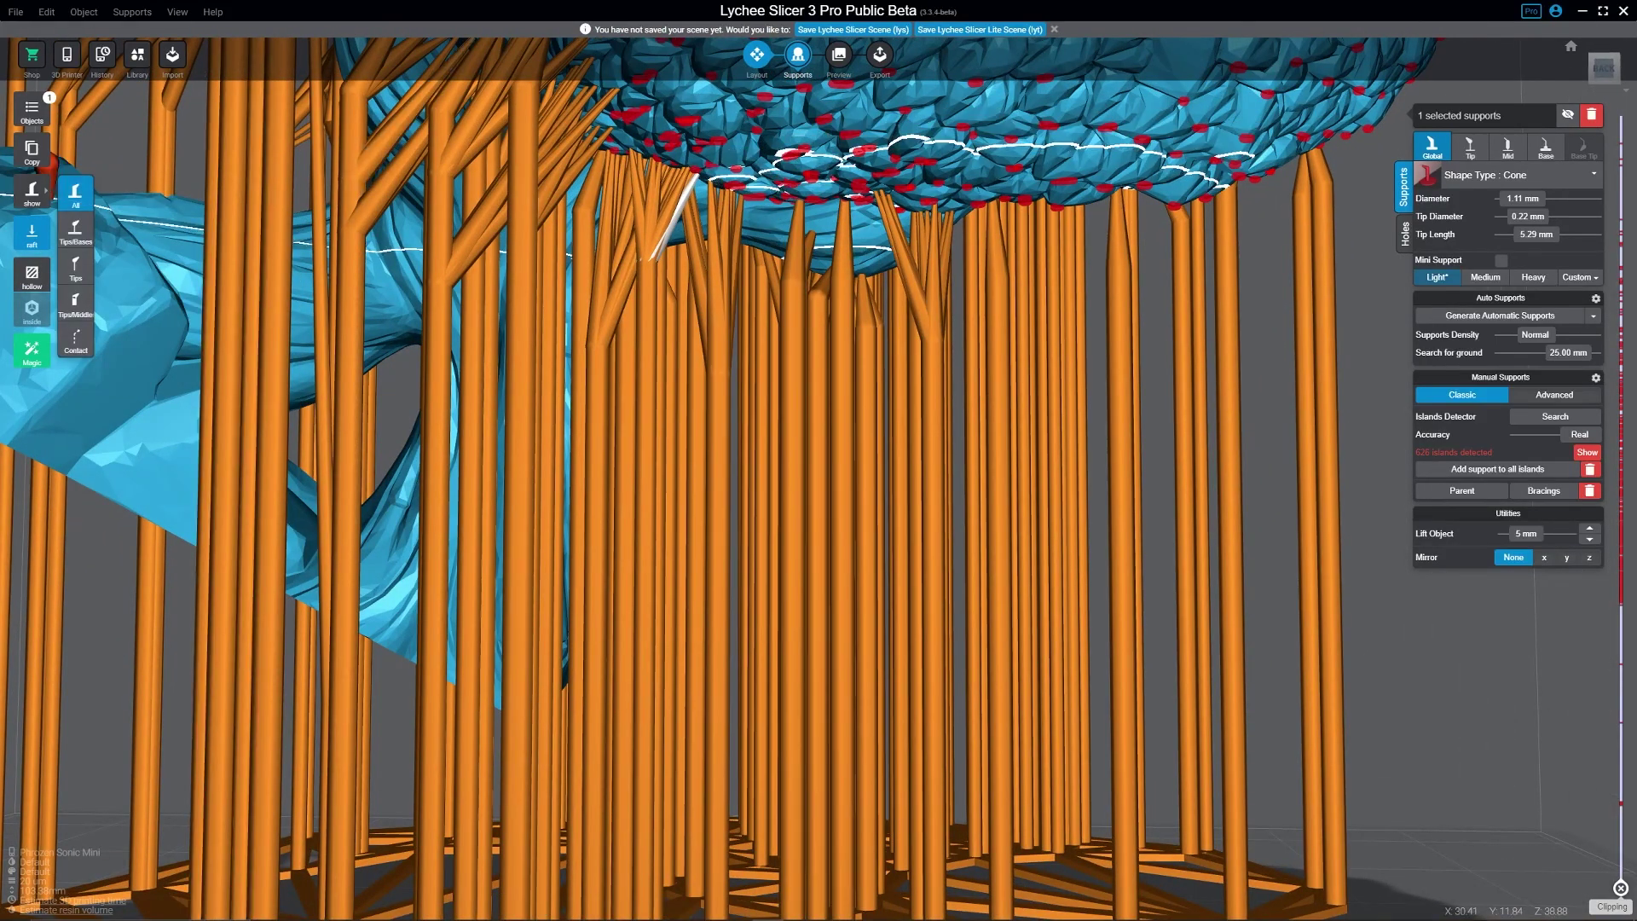
{"action": "left_click", "coordinate": [75, 338]}
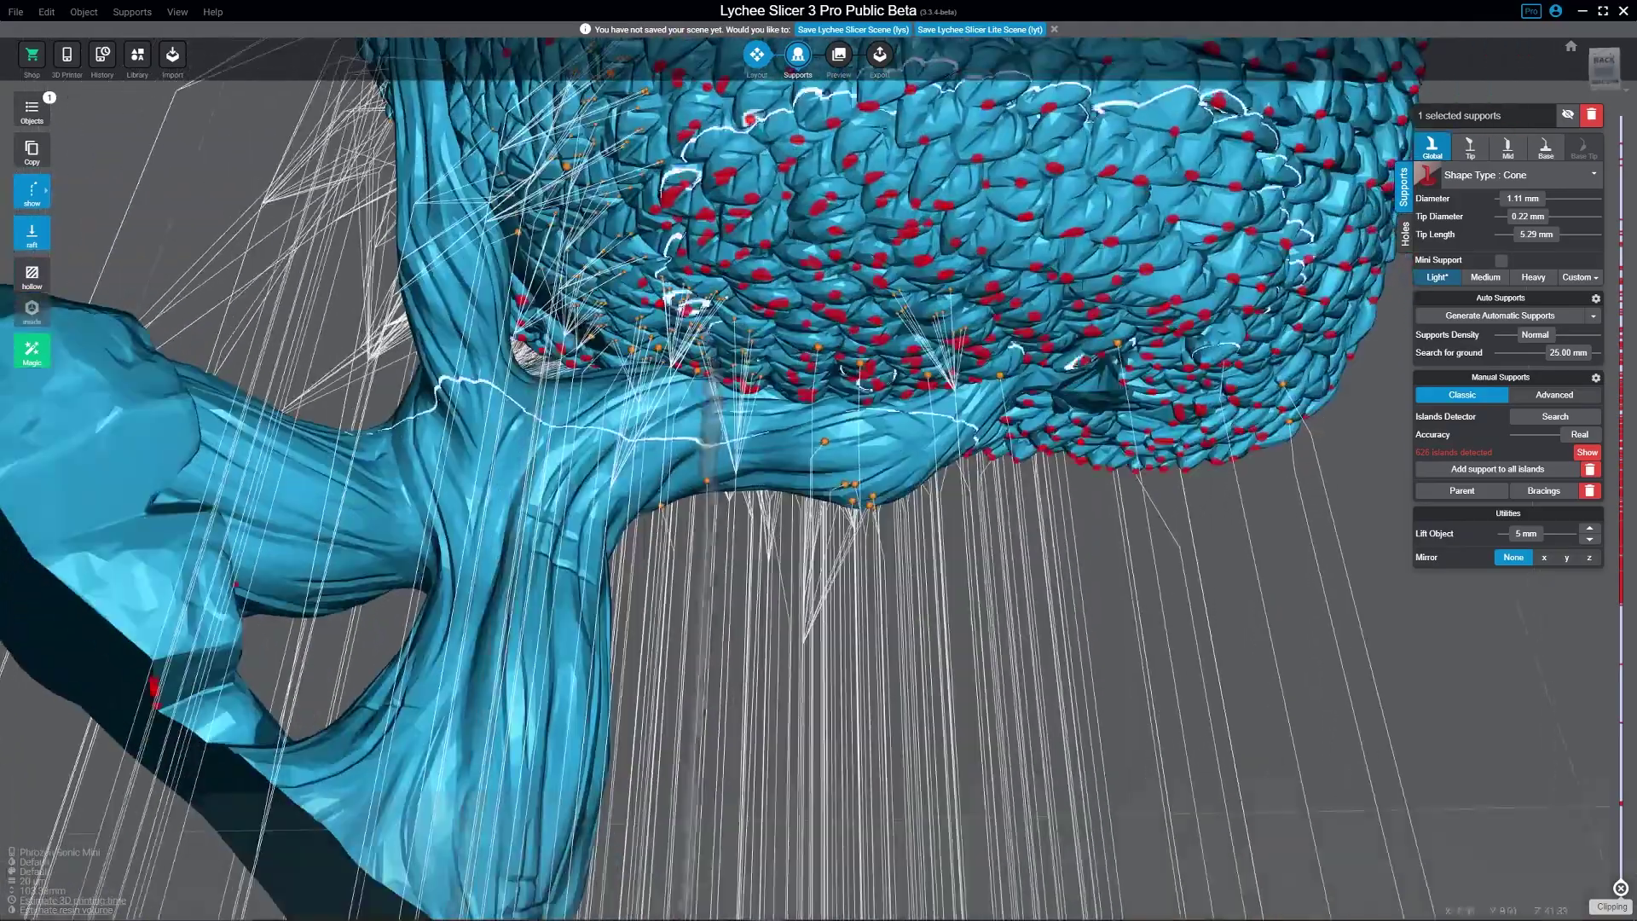